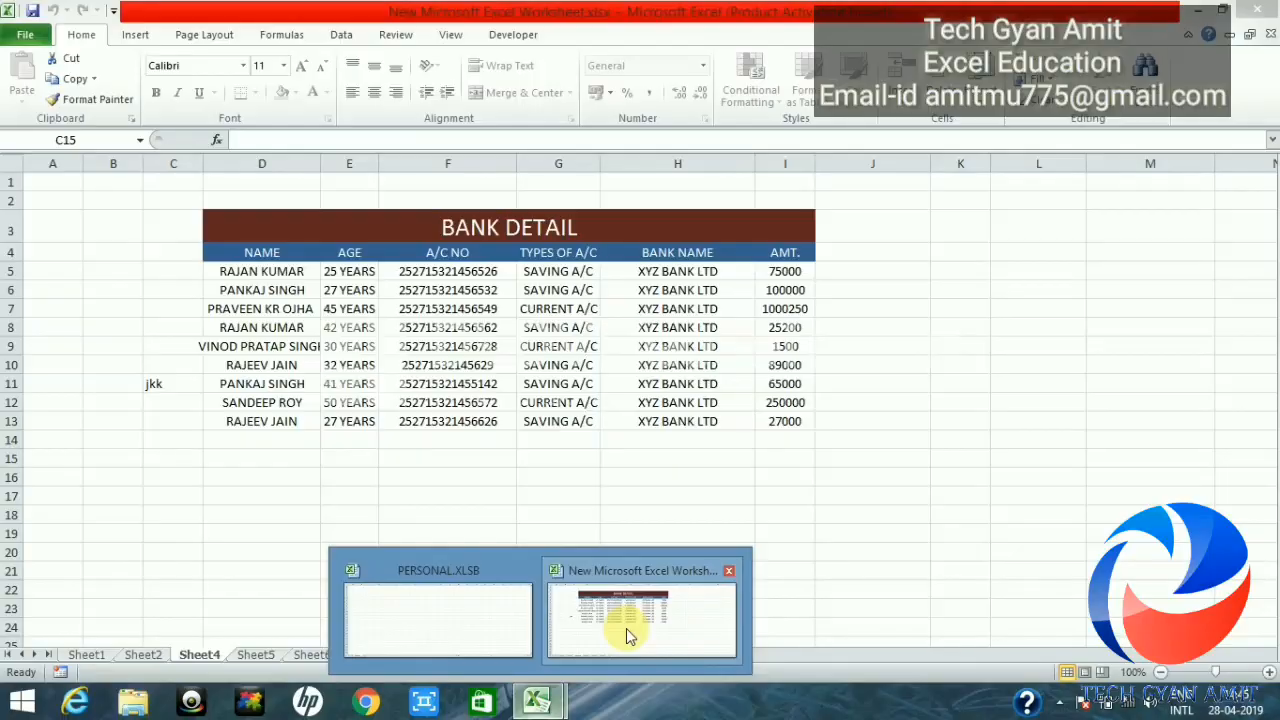
Step: Bring the BANK DETAIL workbook forward and unprotect Sheet4 by entering the sheet password
{"action": "left_click", "coordinate": [625, 655]}
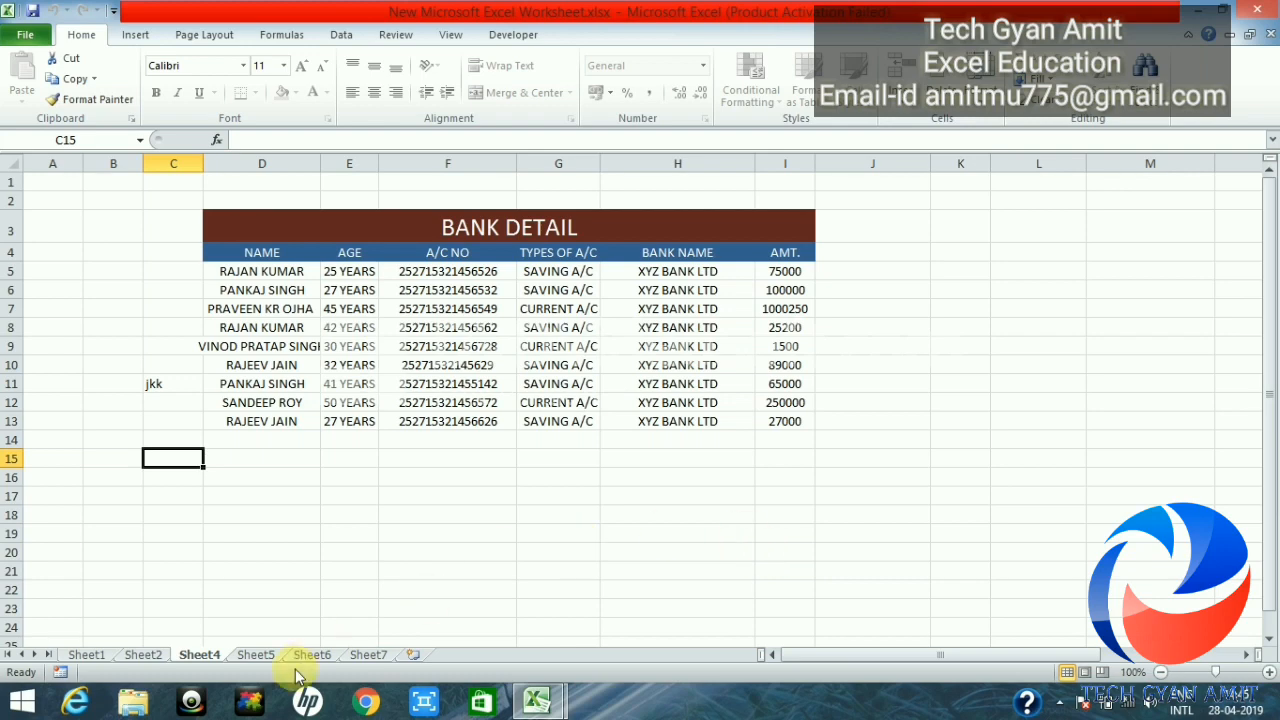
{"action": "right_click", "coordinate": [195, 653]}
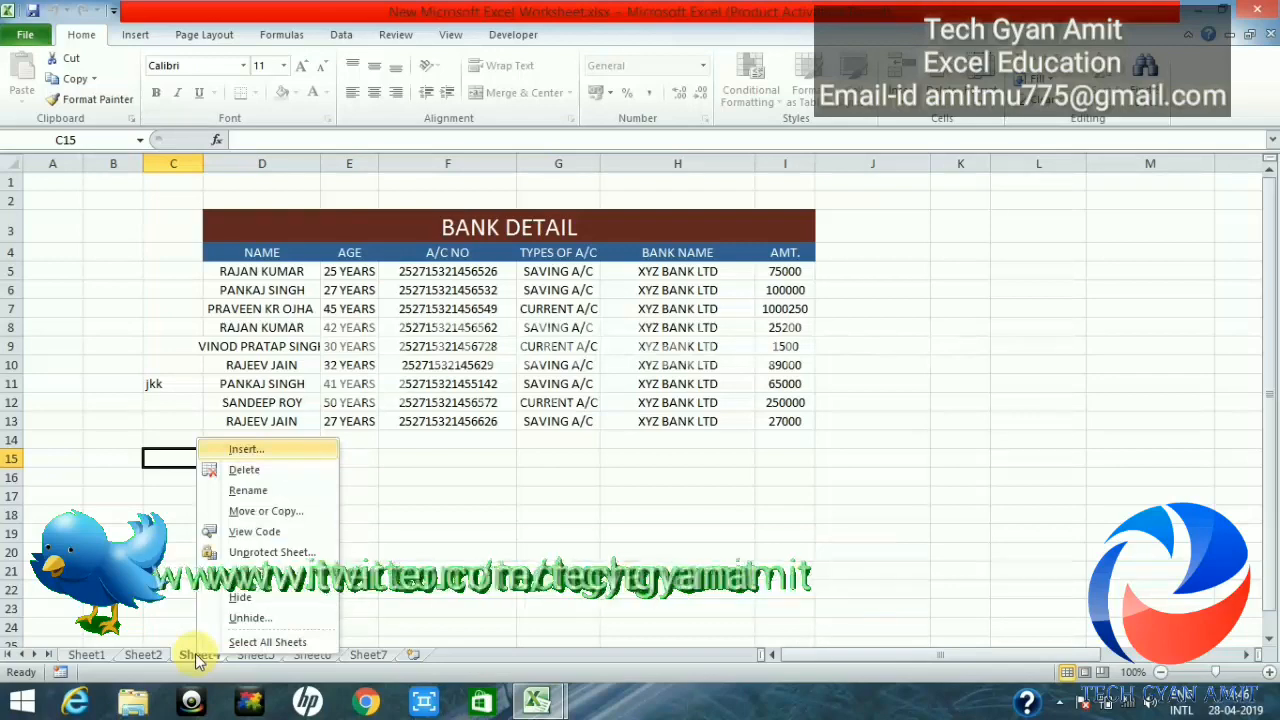
{"action": "left_click", "coordinate": [275, 556]}
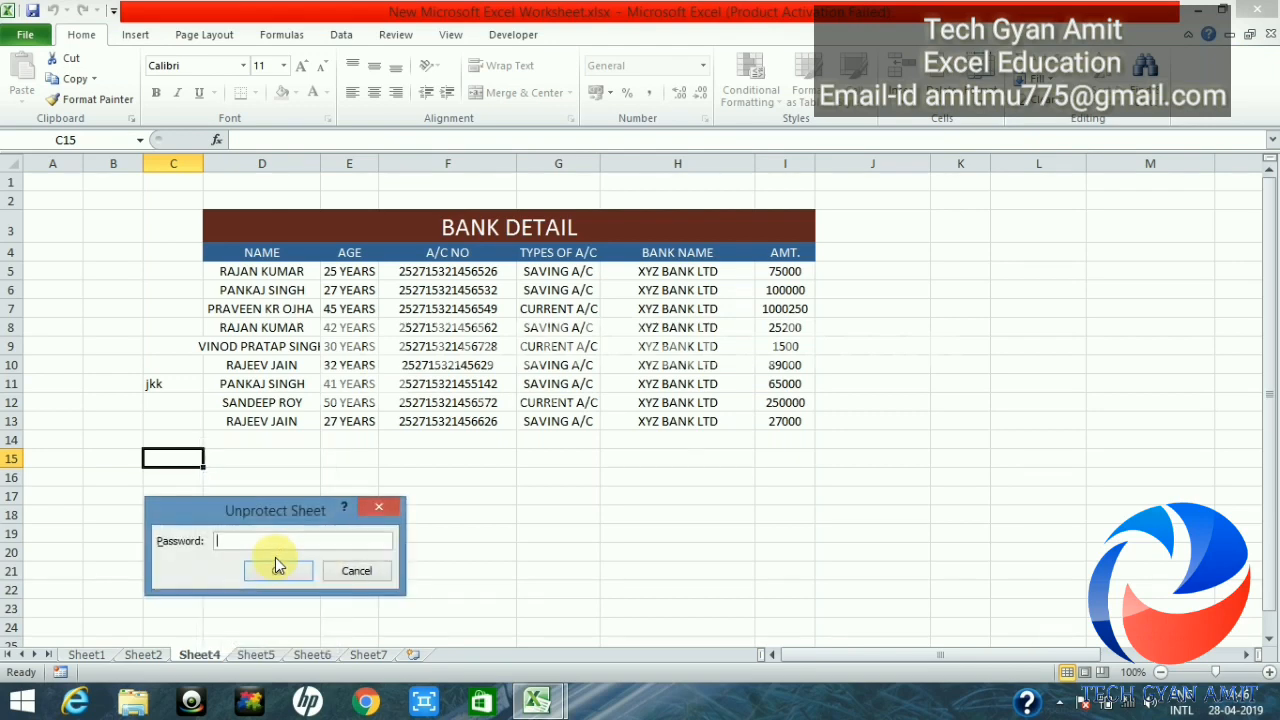
{"action": "type", "text": "123"}
{"action": "left_click", "coordinate": [278, 571]}
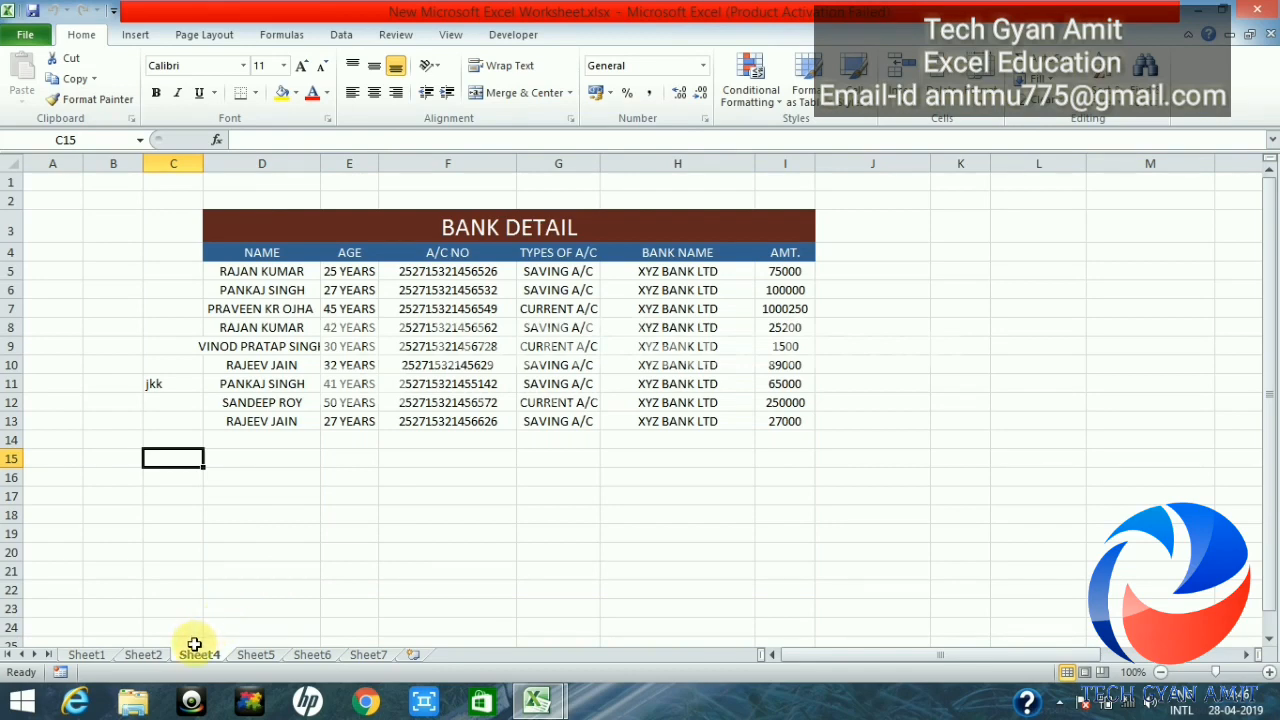
{"action": "right_click", "coordinate": [200, 658]}
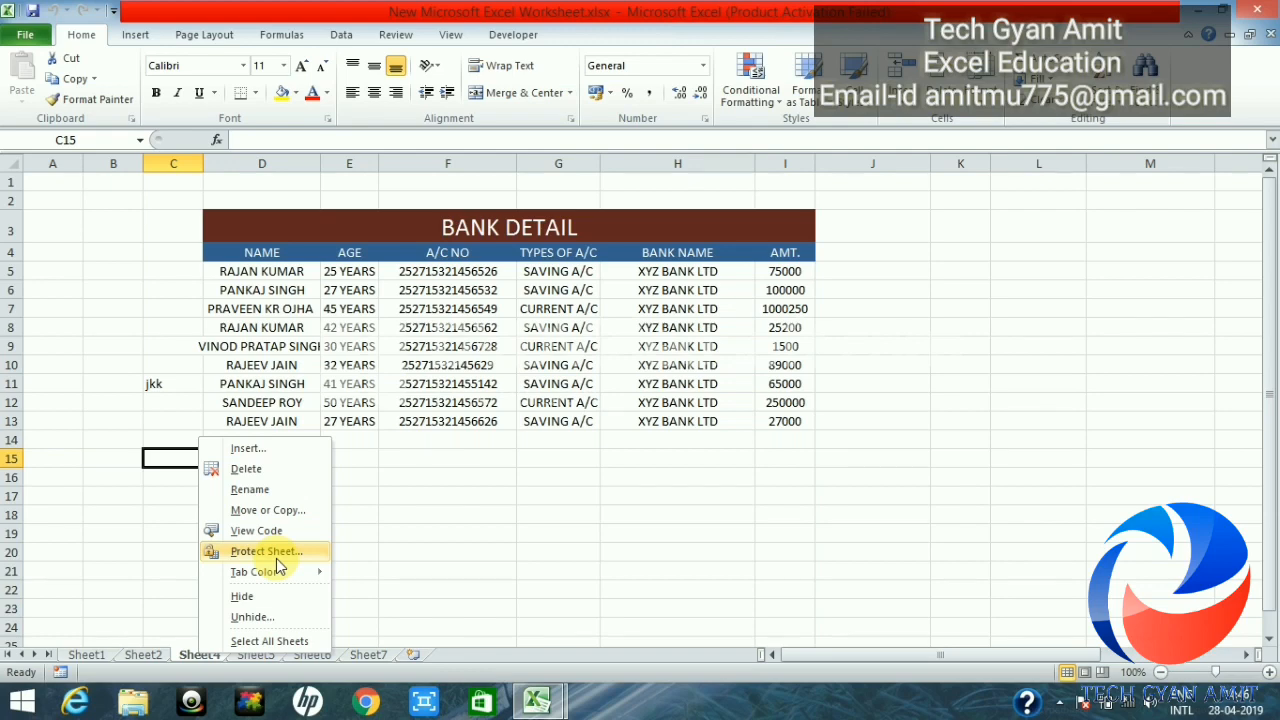
{"action": "left_click", "coordinate": [487, 547]}
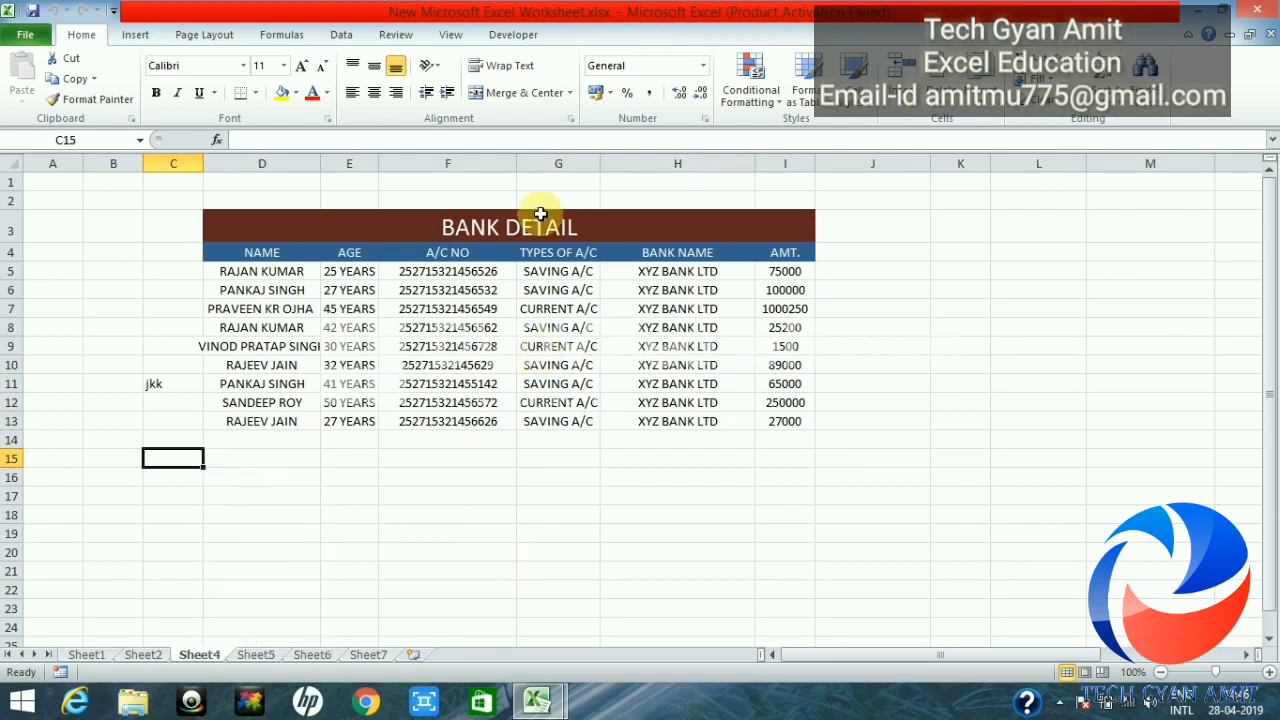
{"action": "left_click", "coordinate": [452, 36]}
{"action": "left_click", "coordinate": [395, 35]}
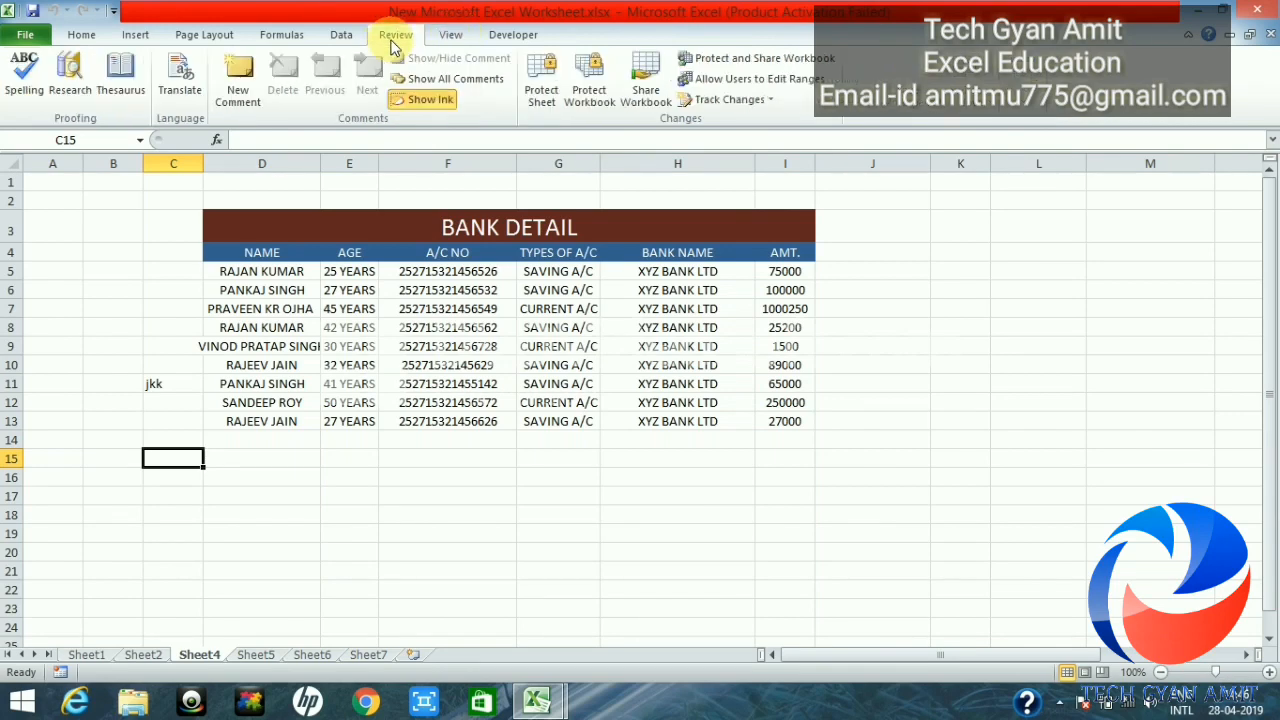
{"action": "left_click", "coordinate": [540, 95]}
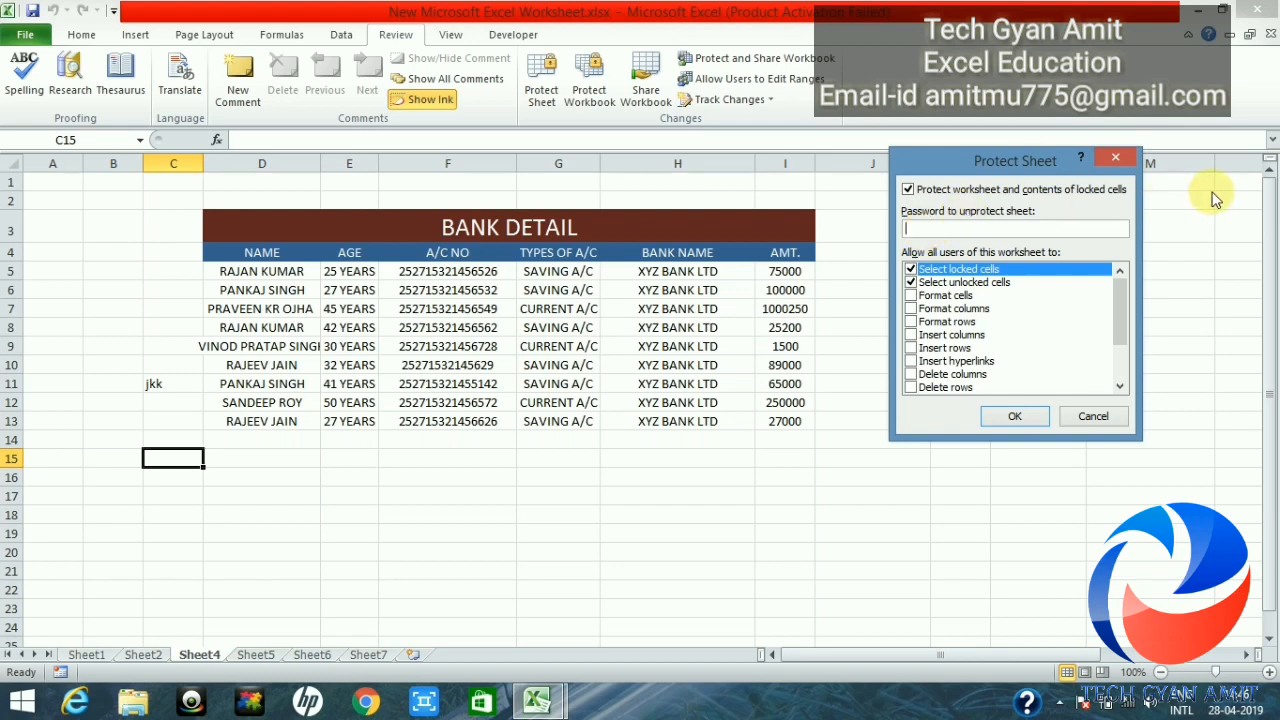
{"action": "left_click", "coordinate": [1125, 165]}
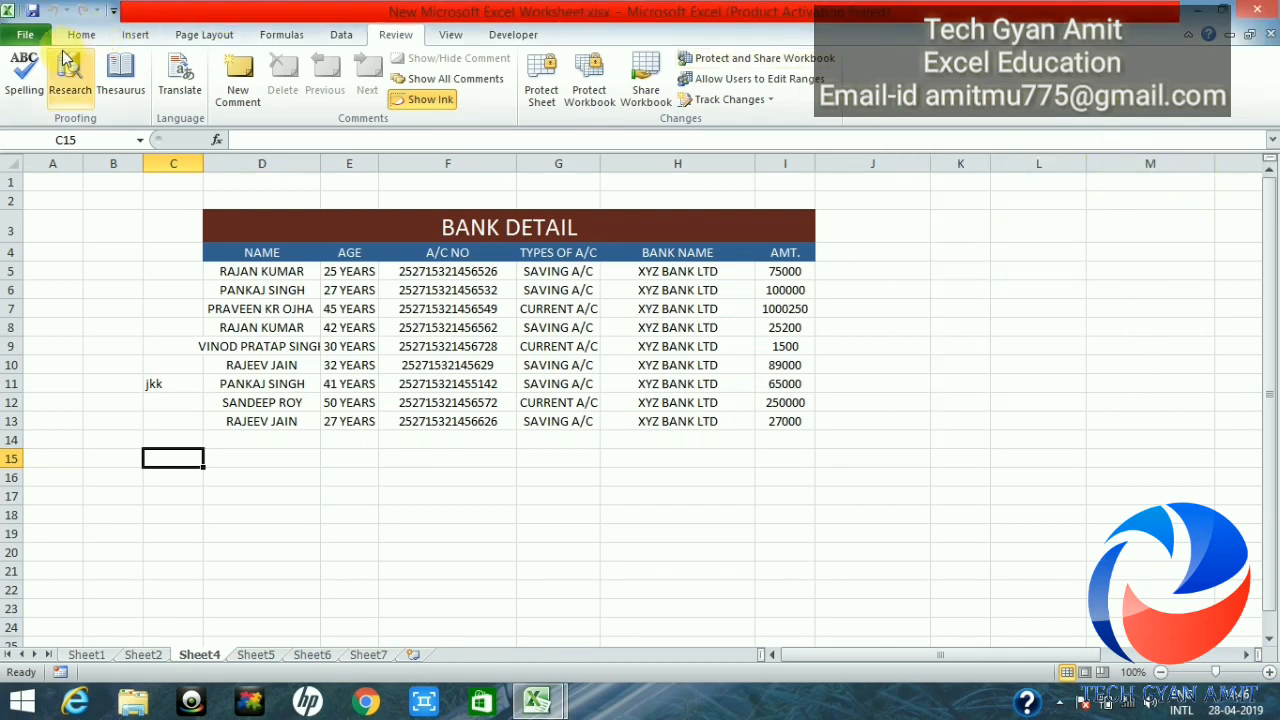
{"action": "left_click", "coordinate": [27, 36]}
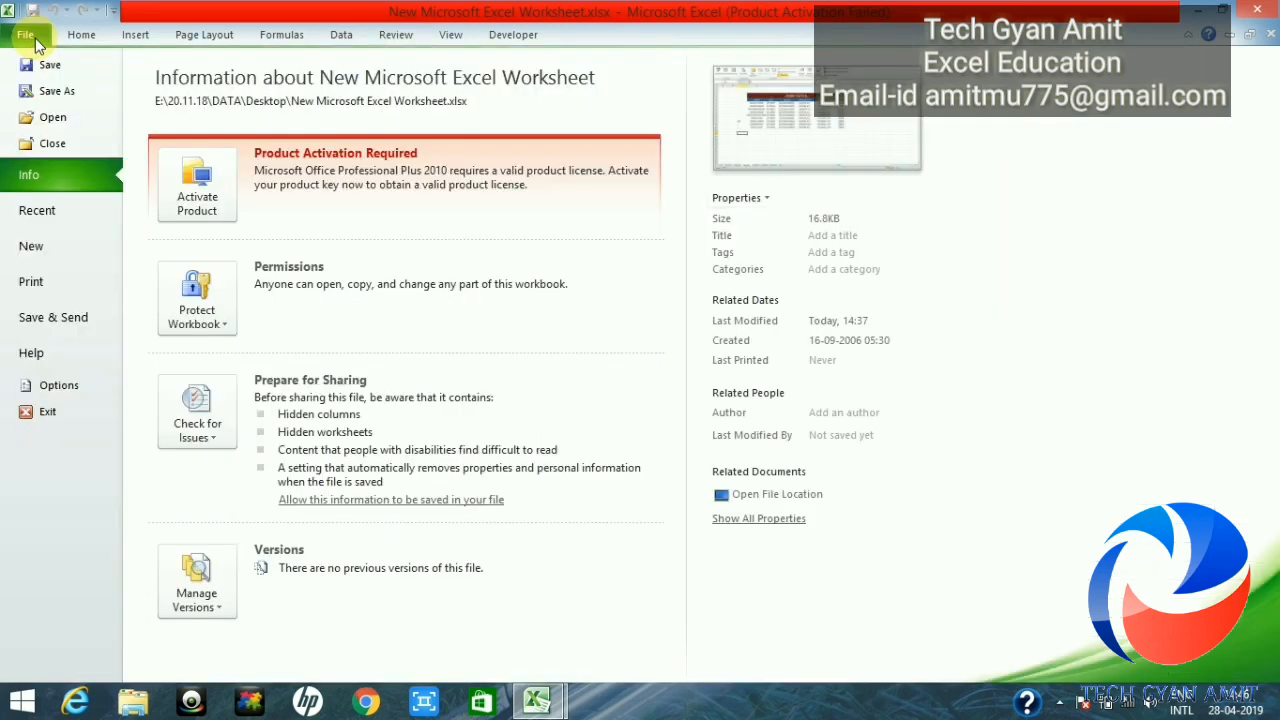
{"action": "left_click", "coordinate": [220, 315]}
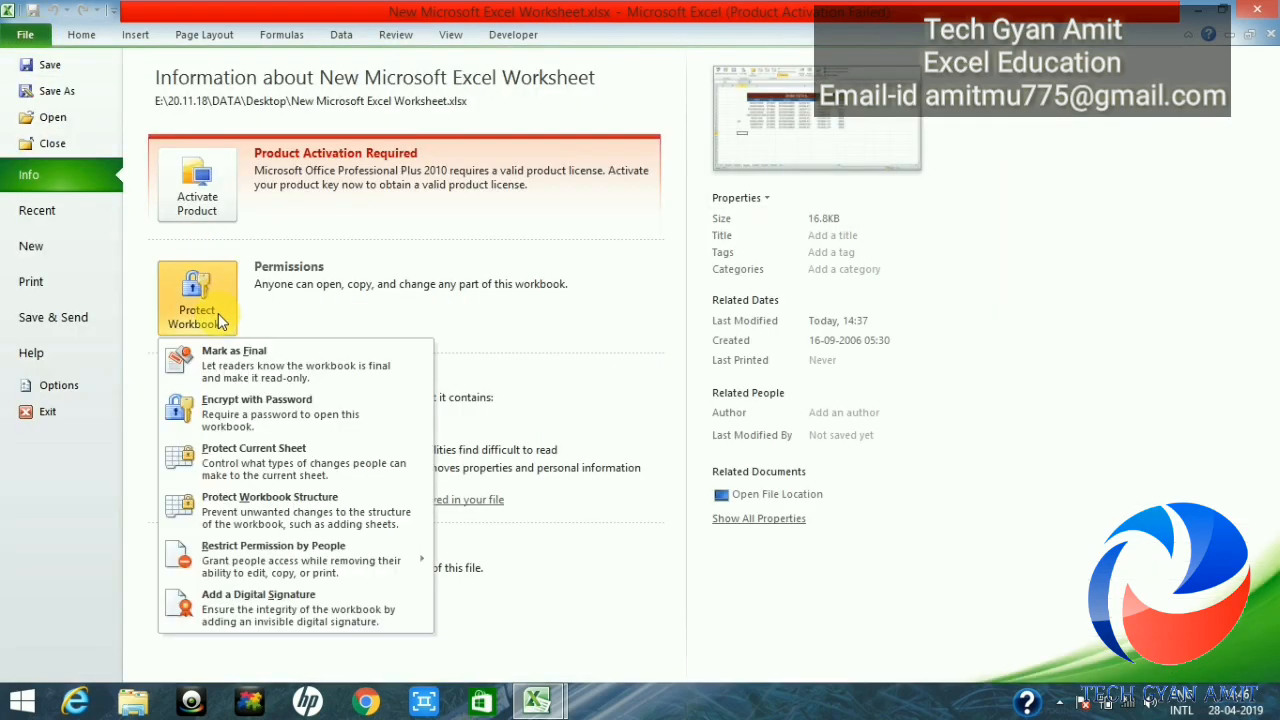
{"action": "left_click", "coordinate": [256, 465]}
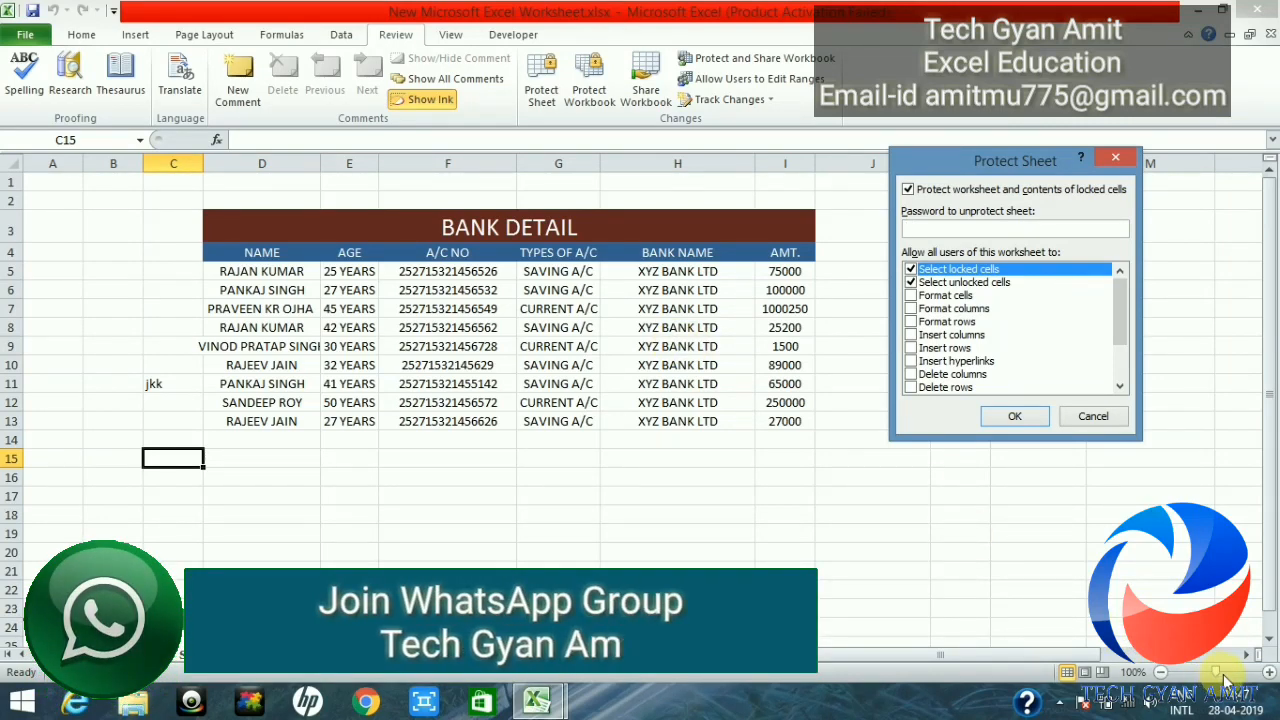
{"action": "left_click", "coordinate": [1100, 416]}
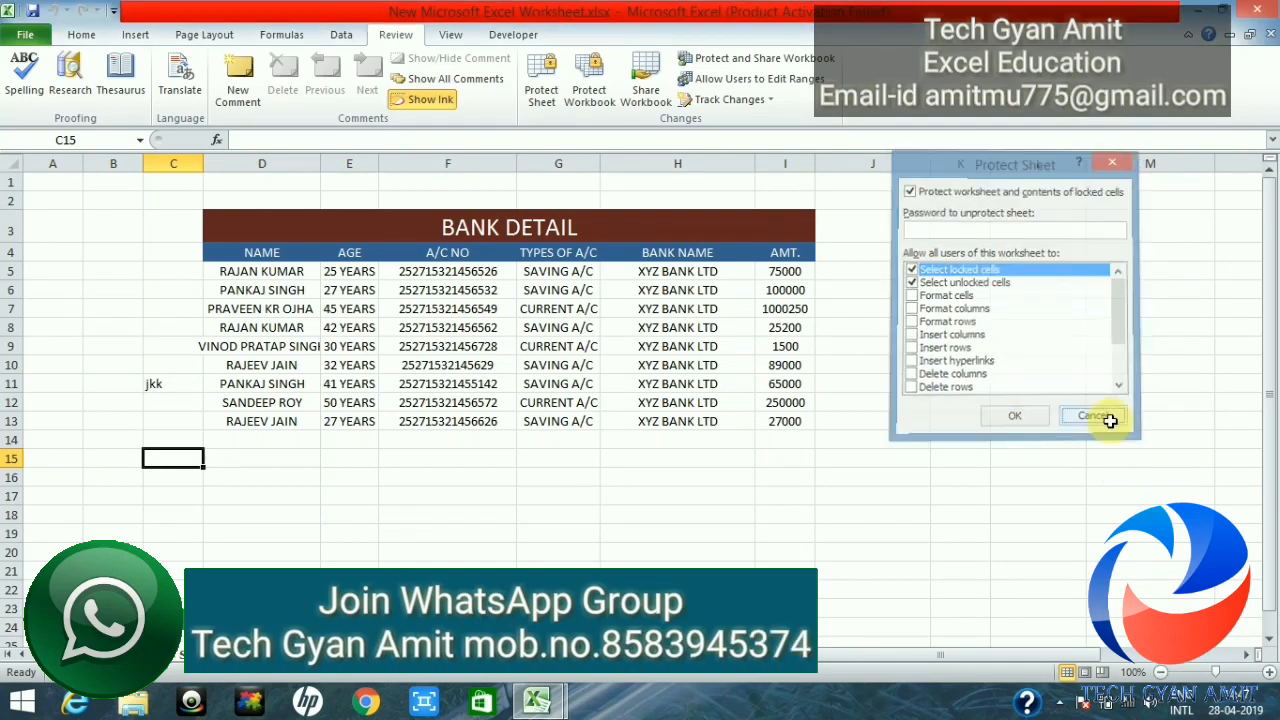
{"action": "left_click", "coordinate": [1222, 671]}
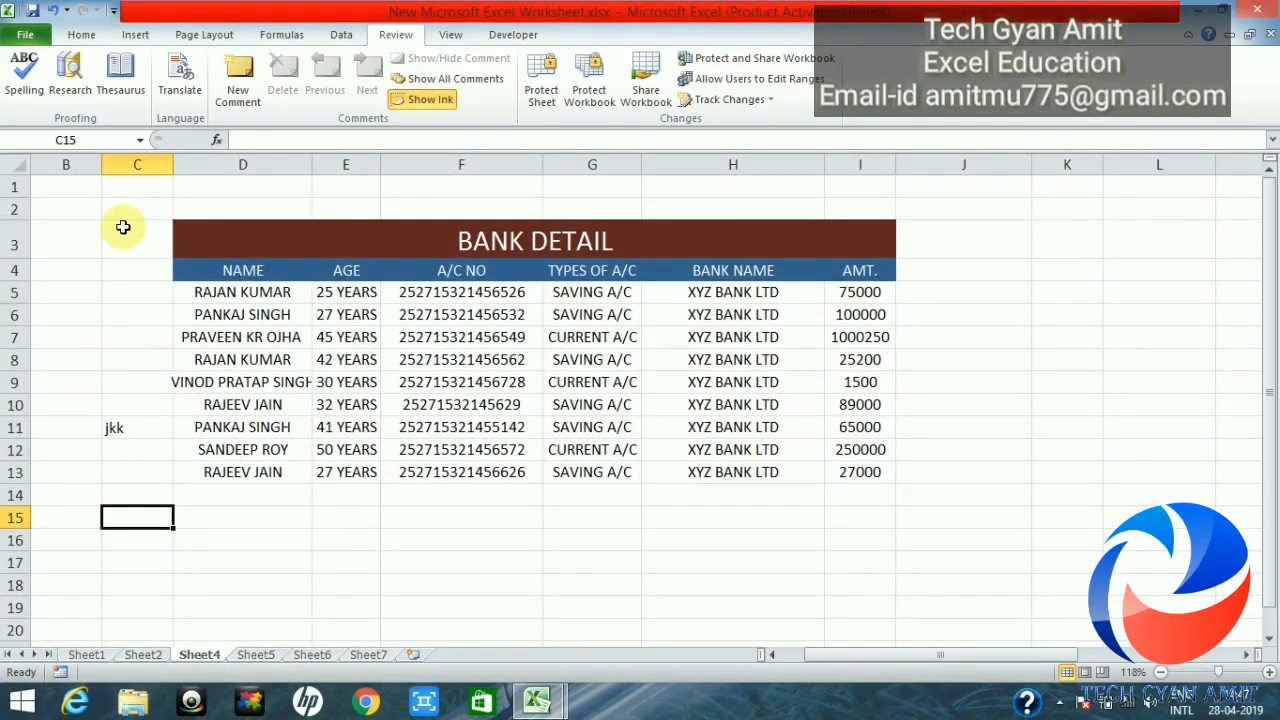
Step: Re-protect Sheet4, entering the sheet password and confirming it a second time
{"action": "right_click", "coordinate": [203, 656]}
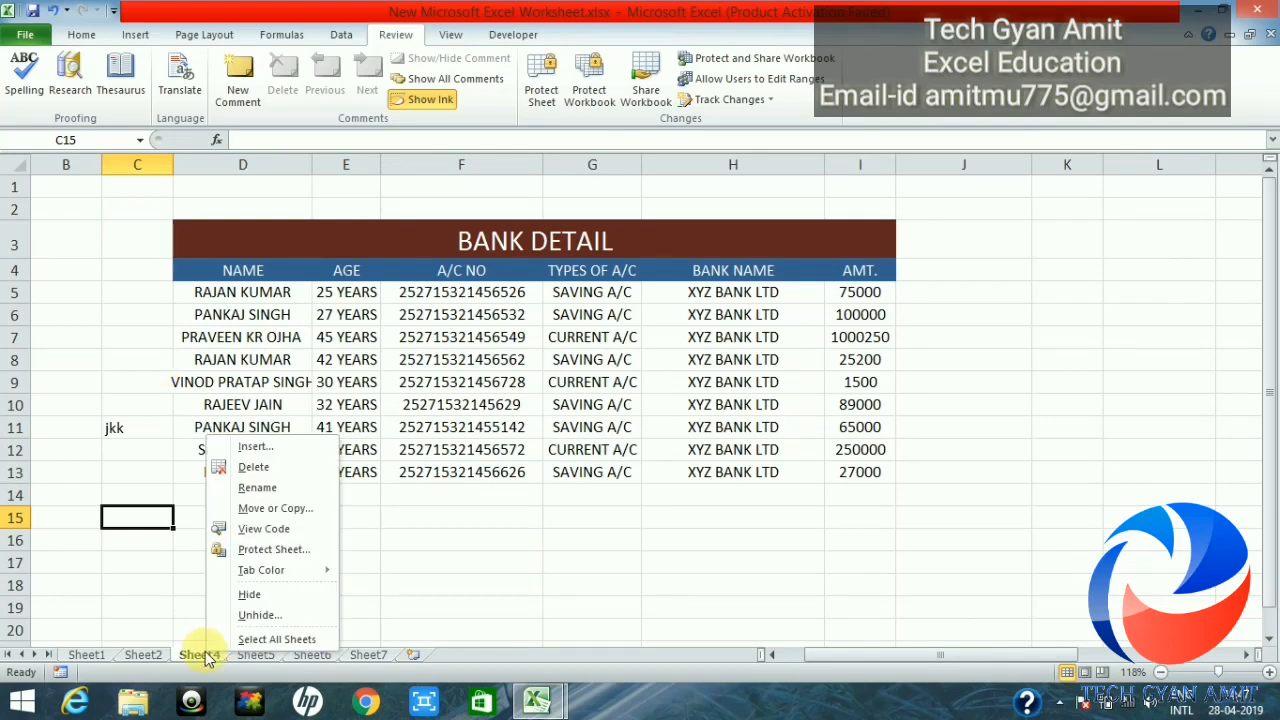
{"action": "left_click", "coordinate": [257, 557]}
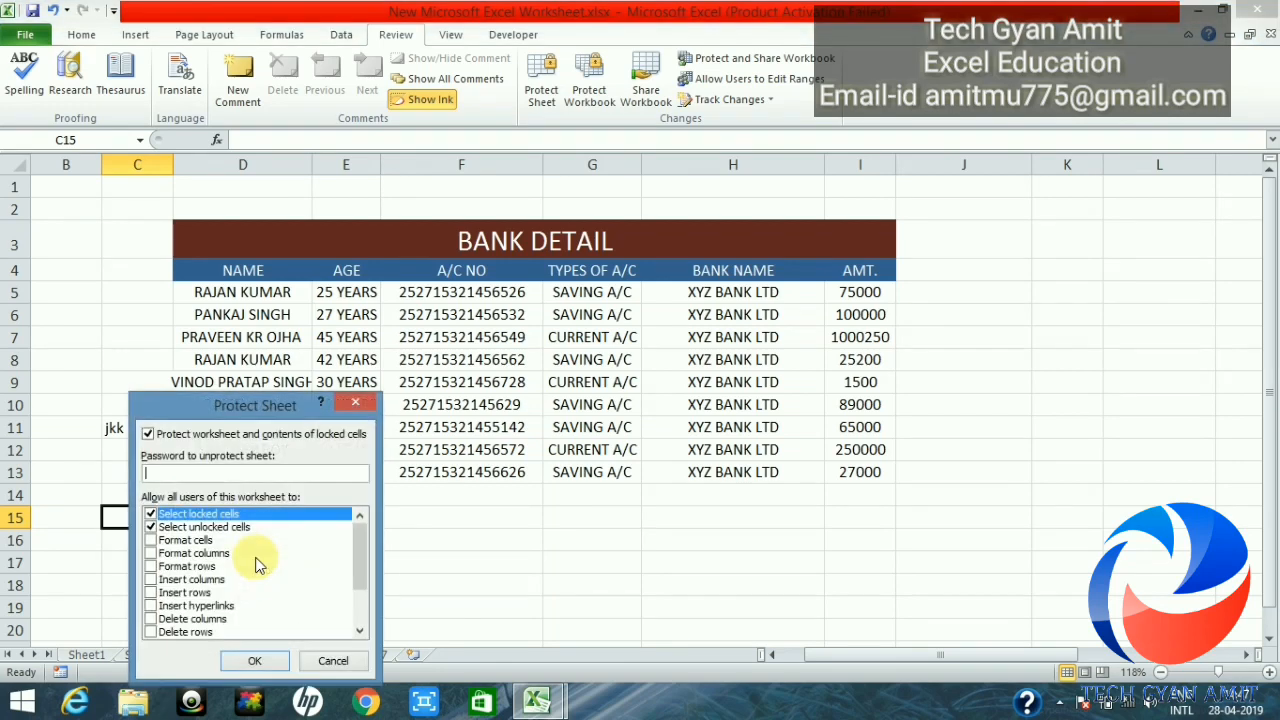
{"action": "type", "text": "123"}
{"action": "left_click", "coordinate": [258, 661]}
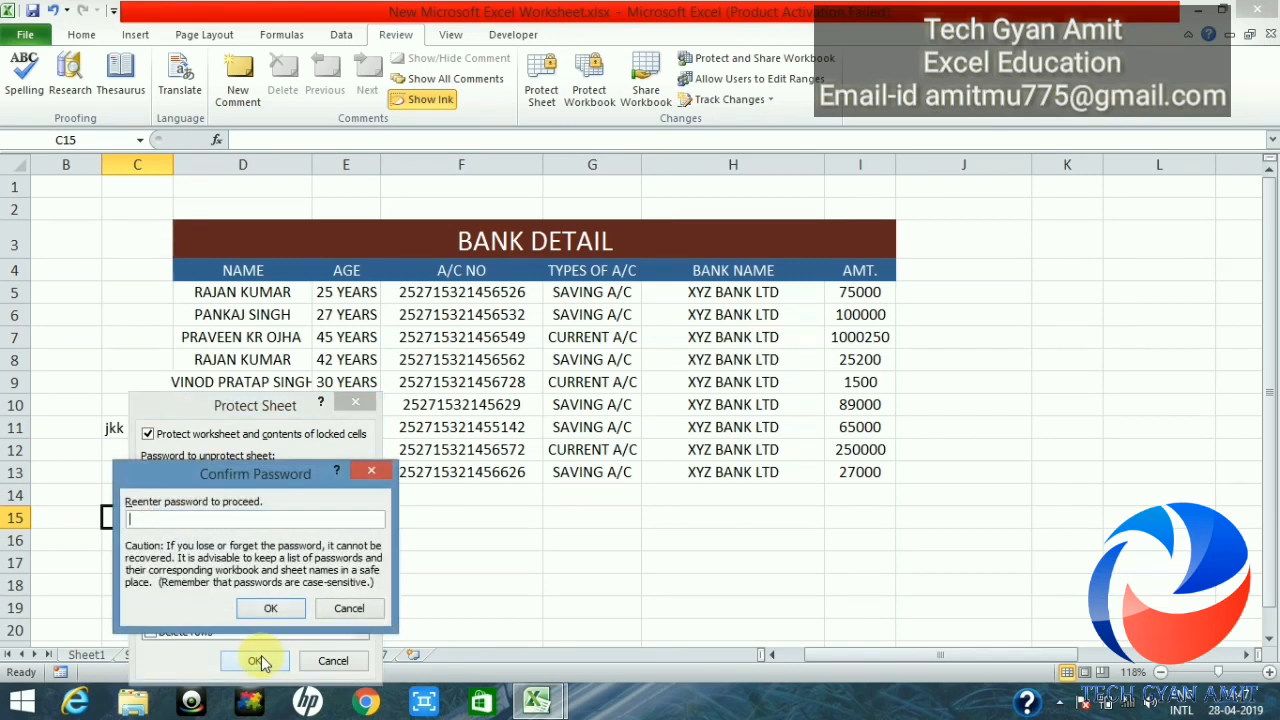
{"action": "type", "text": "123"}
{"action": "left_click", "coordinate": [274, 607]}
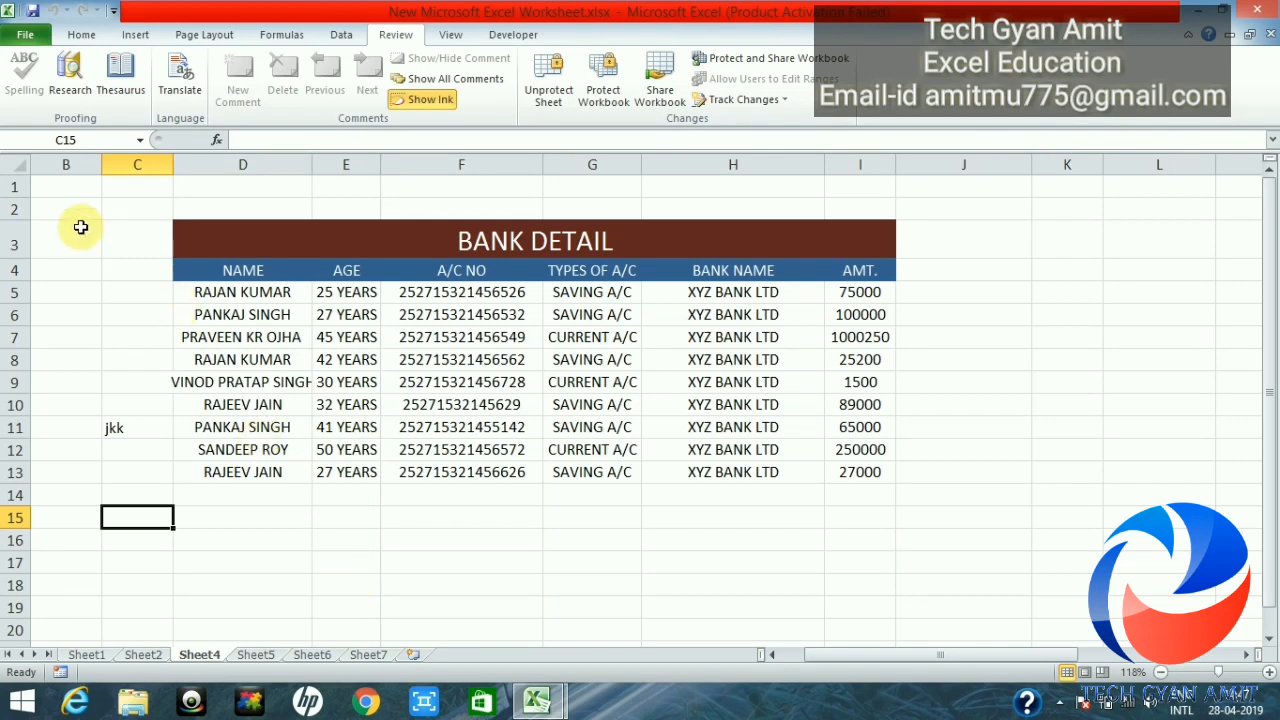
Step: Save the protected workbook as vir.xlsx on the Desktop and close it
{"action": "left_click", "coordinate": [80, 35]}
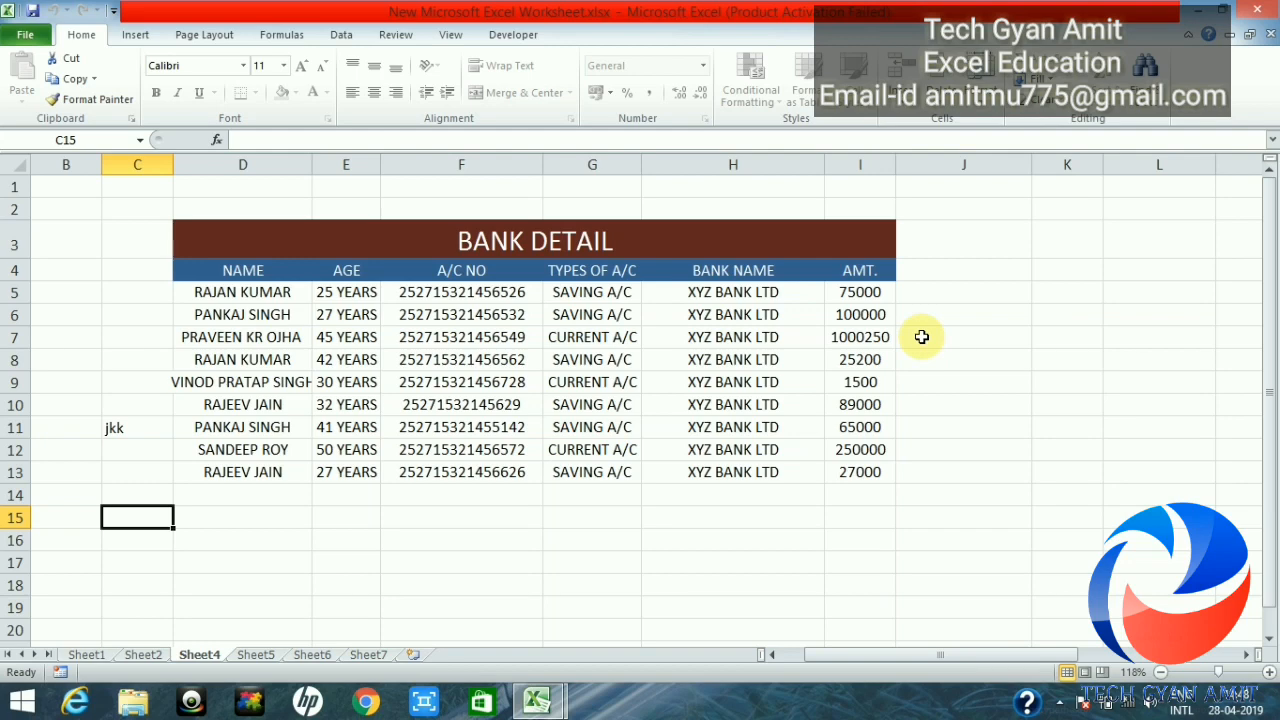
{"action": "left_click", "coordinate": [30, 36]}
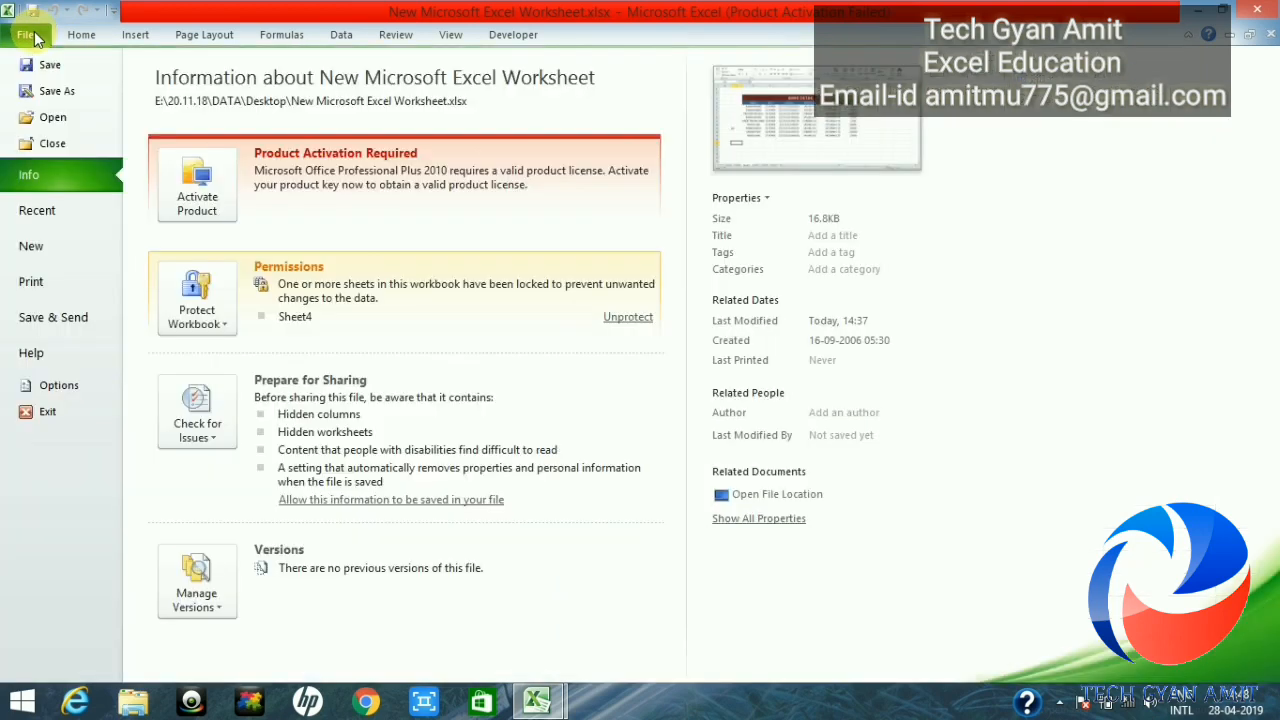
{"action": "left_click", "coordinate": [61, 89]}
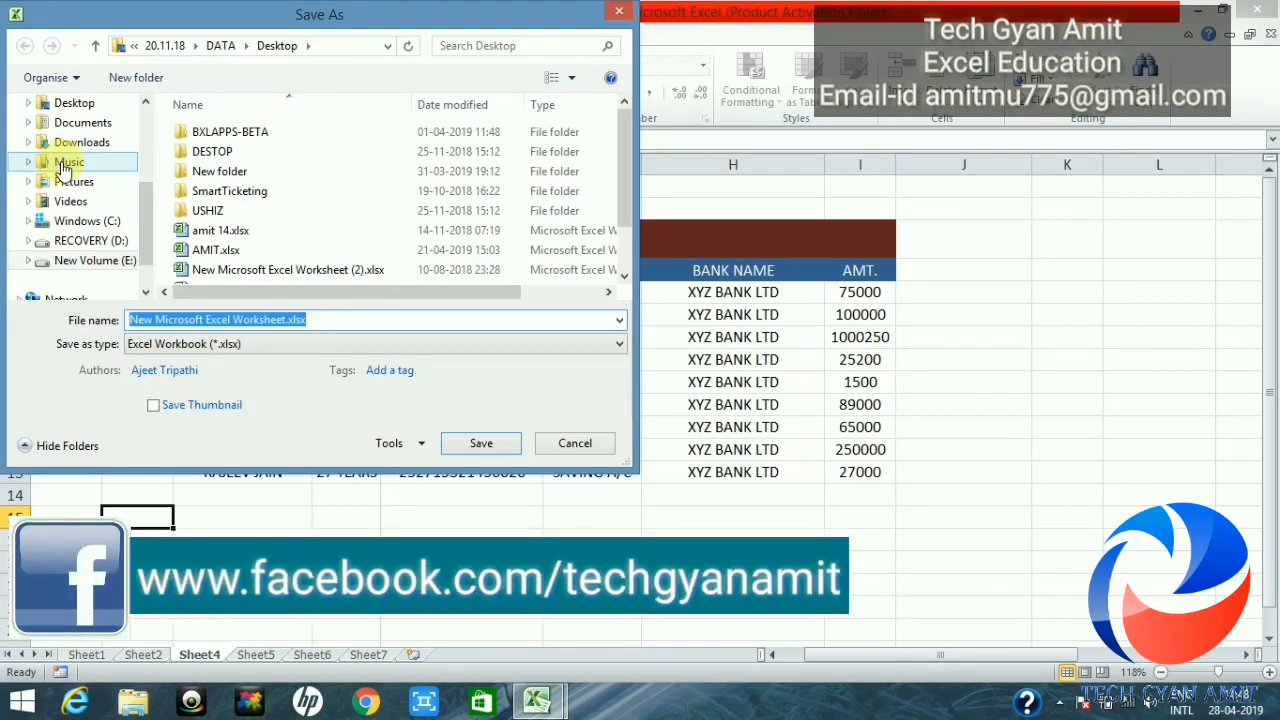
{"action": "type", "text": "vir"}
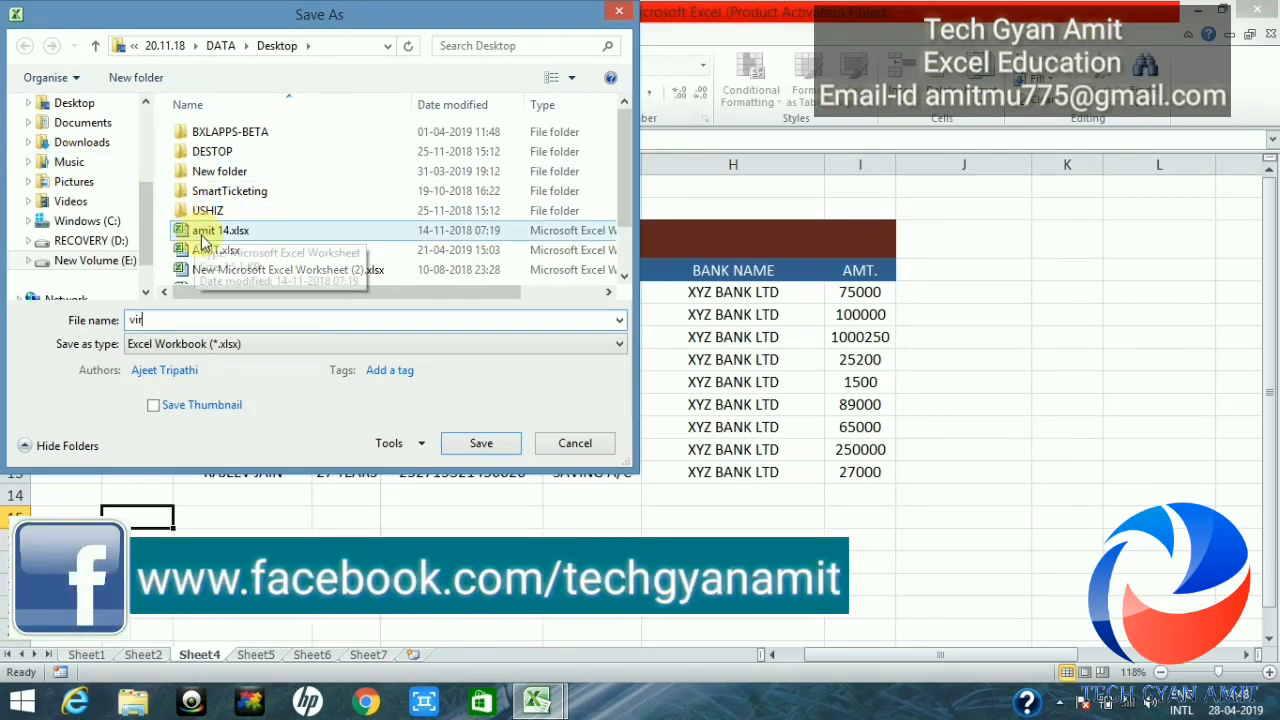
{"action": "left_click", "coordinate": [488, 442]}
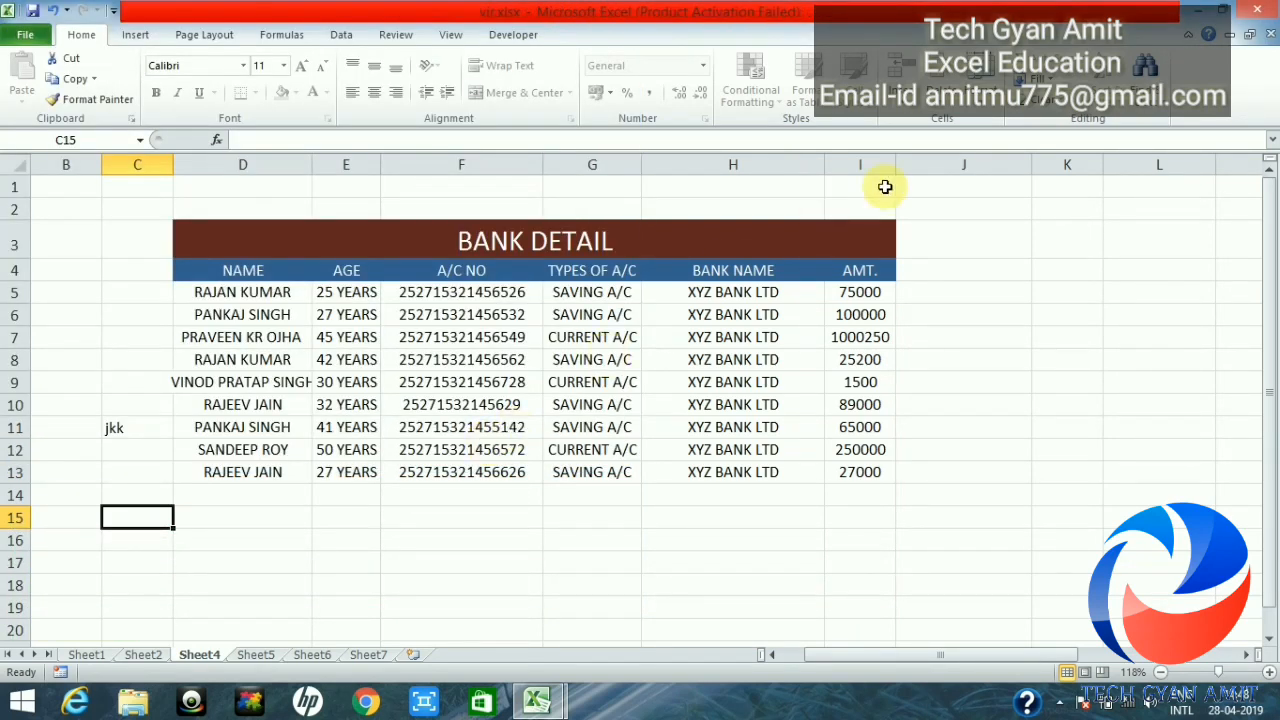
{"action": "left_click", "coordinate": [1258, 14]}
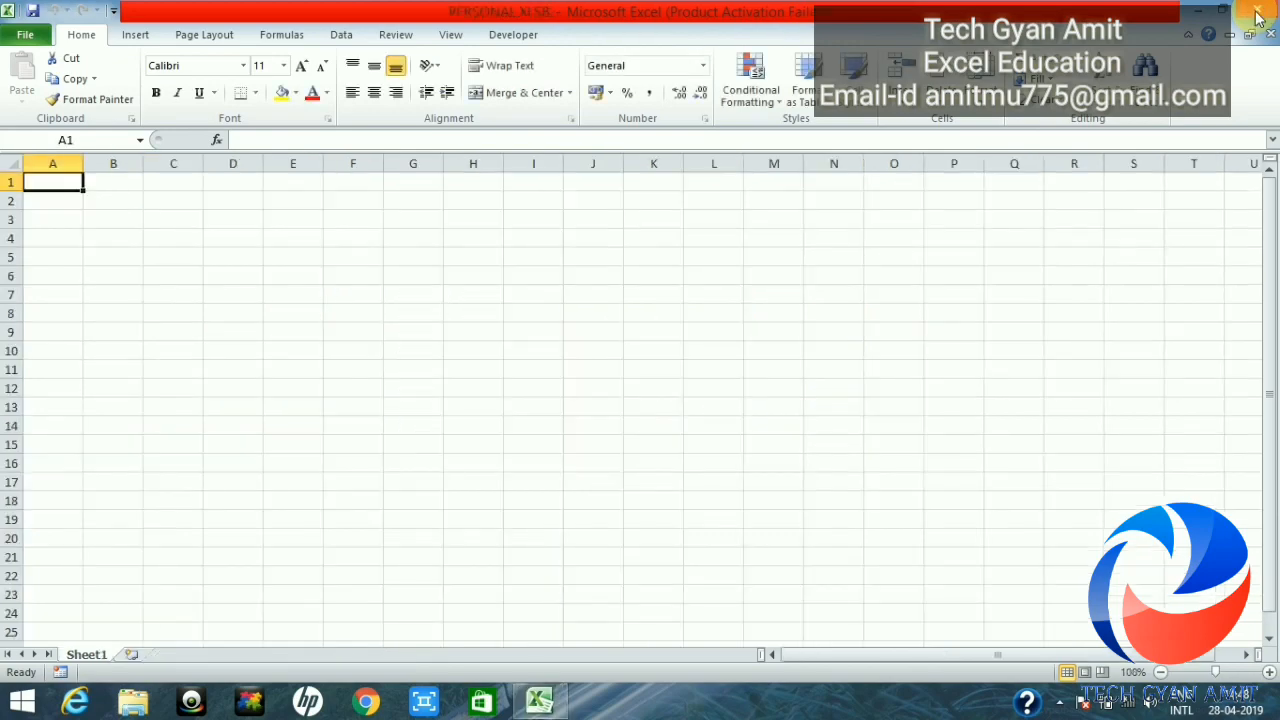
Step: Exit Excel completely to return to the desktop
{"action": "left_click", "coordinate": [1258, 14]}
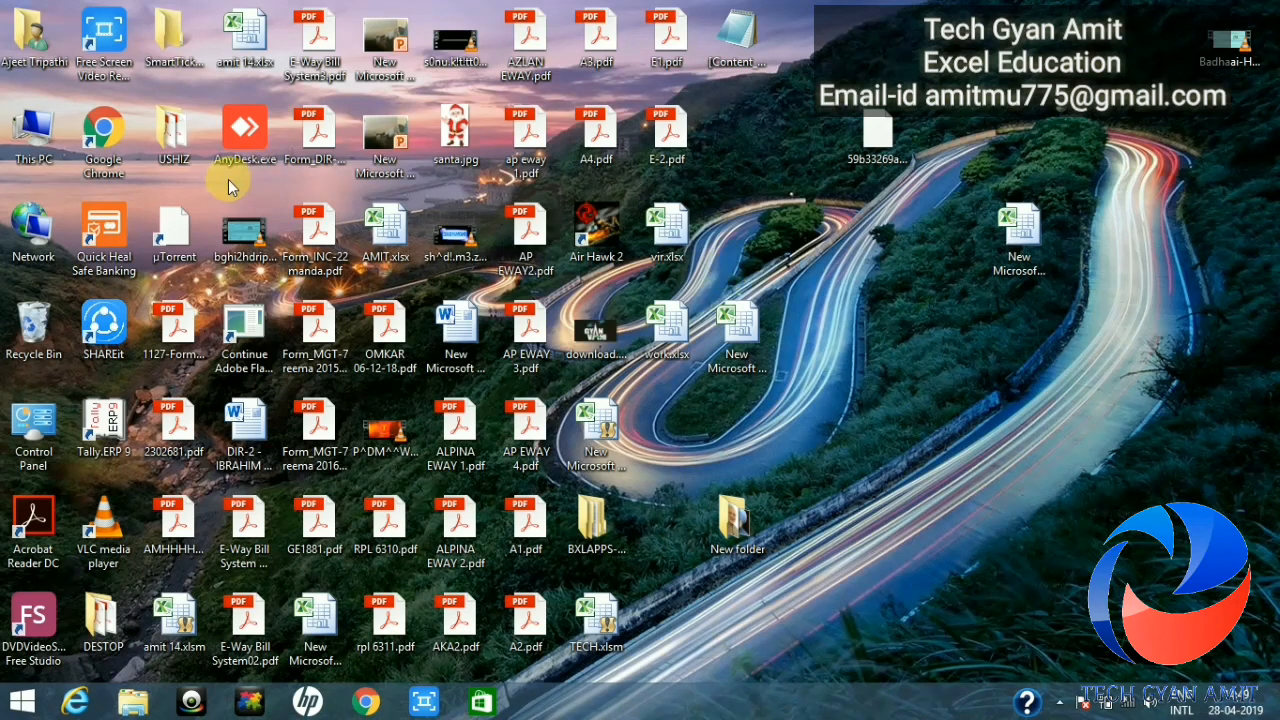
Step: From This PC, turn off 'Hide extensions for known file types' in Folder Options
{"action": "double_click", "coordinate": [33, 140]}
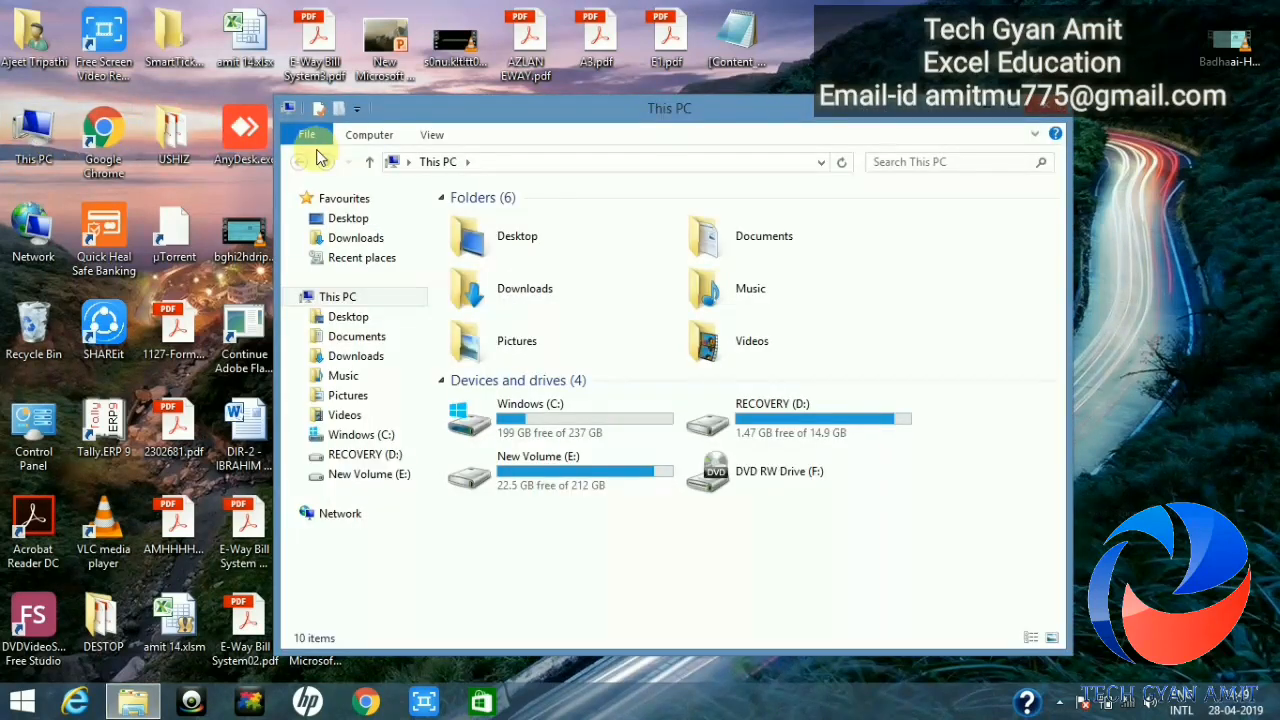
{"action": "left_click", "coordinate": [433, 133]}
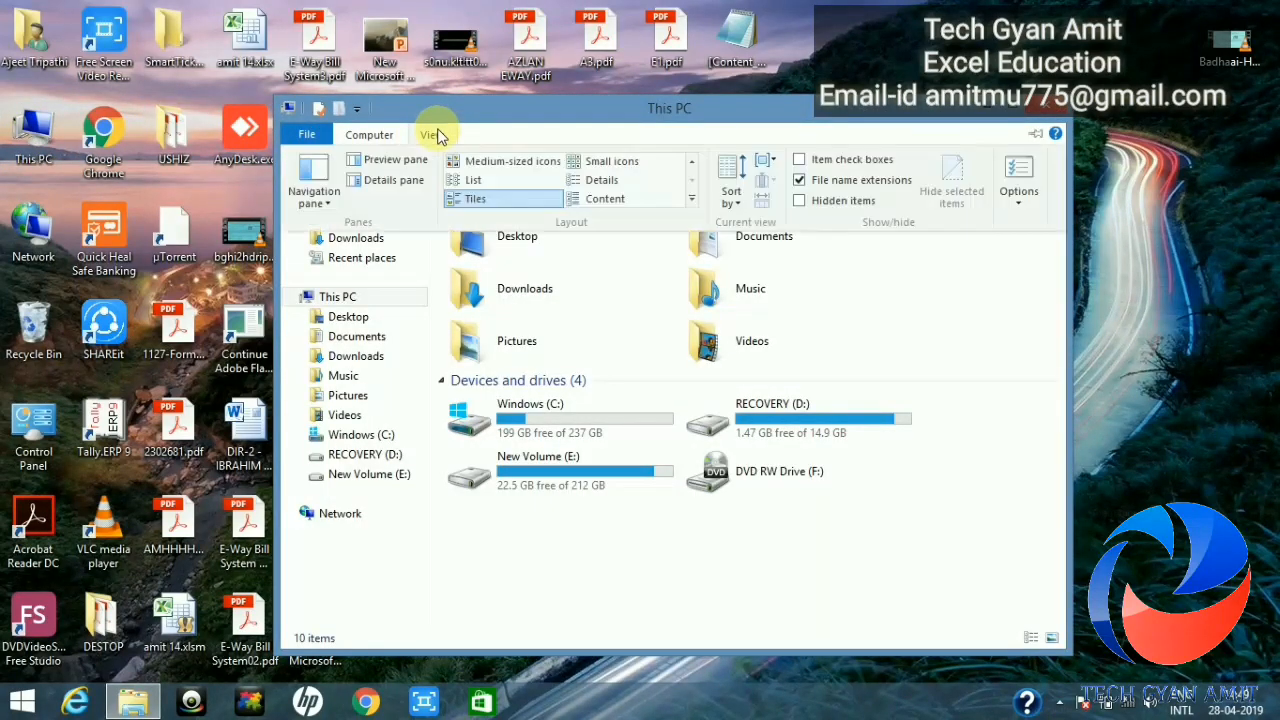
{"action": "left_click", "coordinate": [1024, 197]}
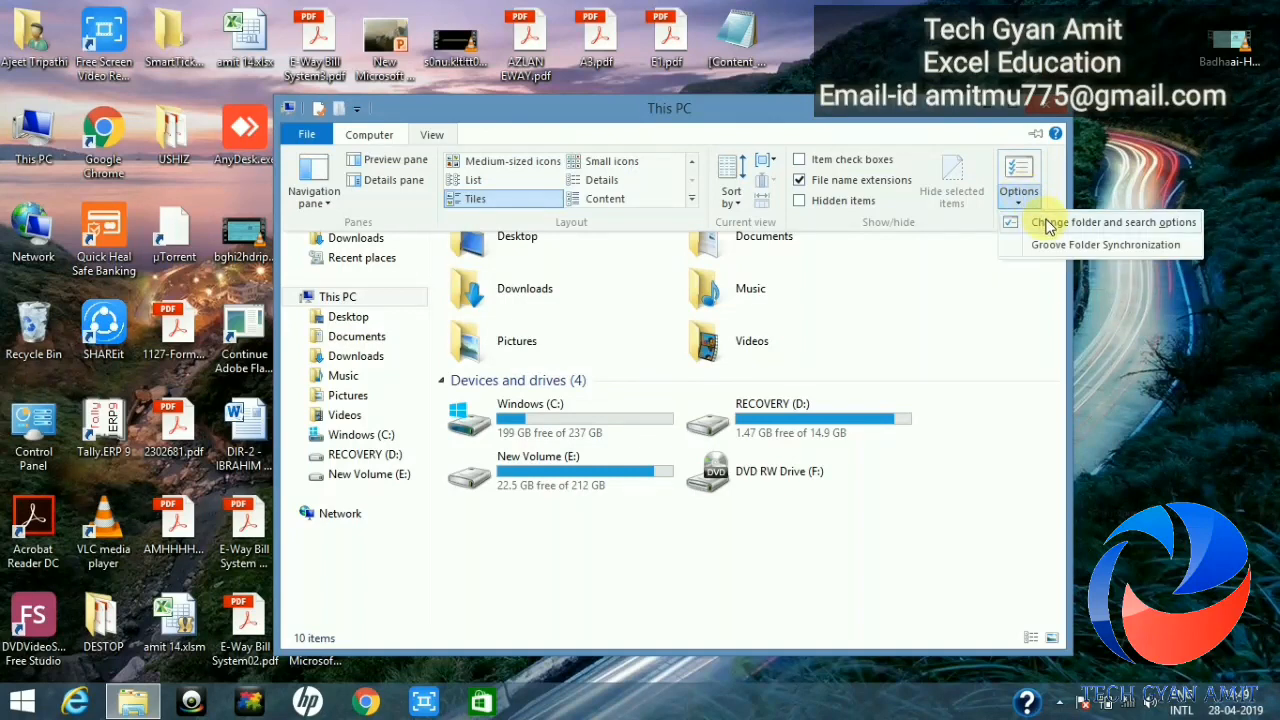
{"action": "left_click", "coordinate": [1047, 224]}
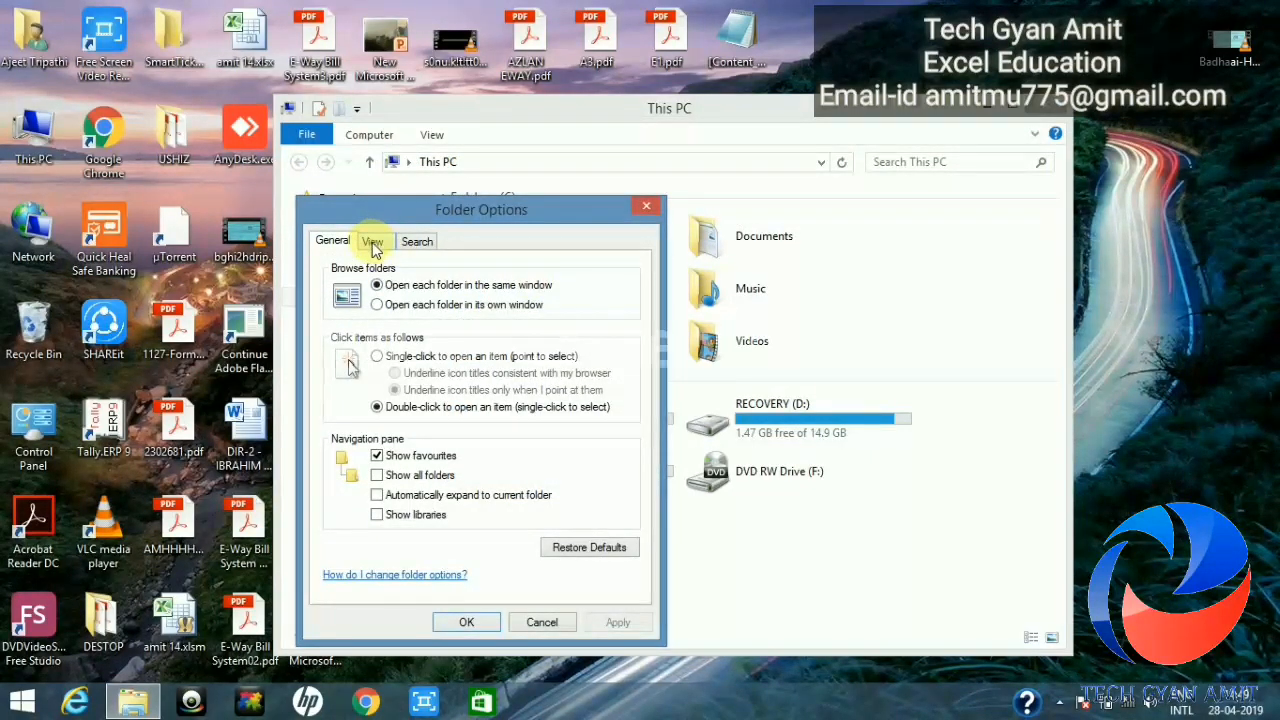
{"action": "left_click", "coordinate": [372, 243]}
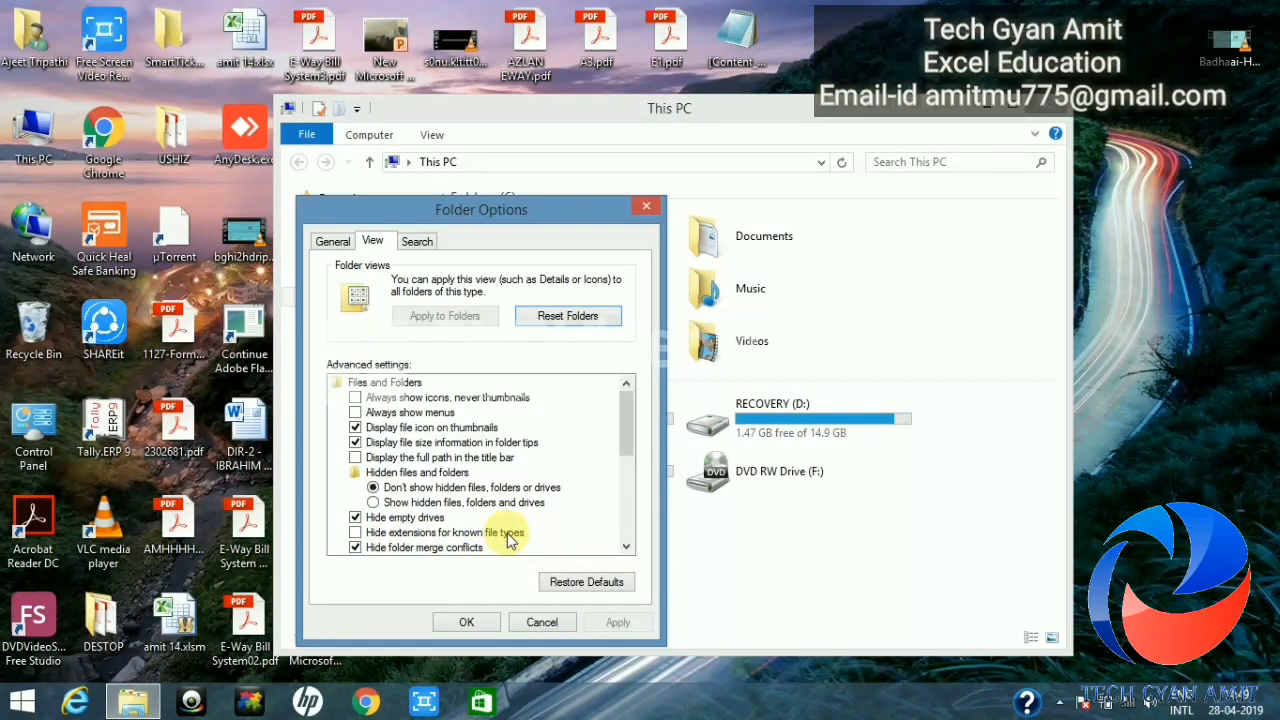
{"action": "left_click", "coordinate": [355, 547]}
{"action": "left_click", "coordinate": [465, 622]}
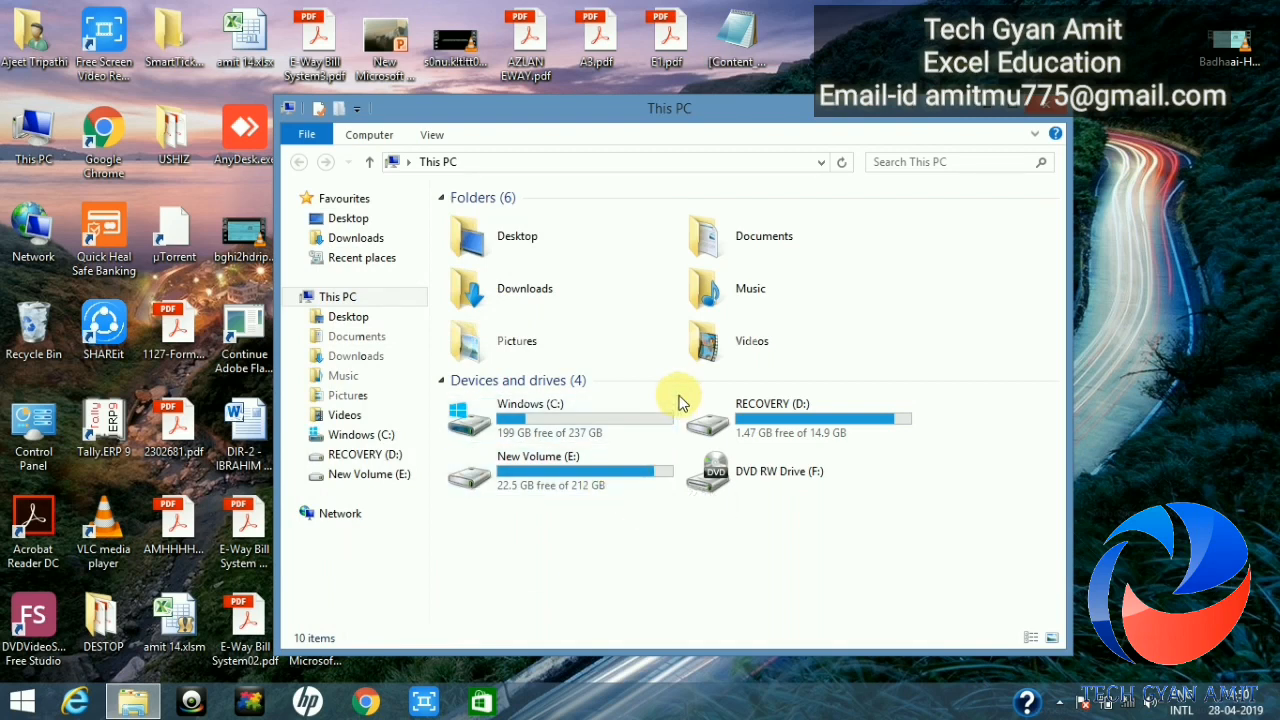
Step: Close This PC and rename vir.xlsx to vir.zip, accepting the extension-change warning
{"action": "left_click", "coordinate": [1046, 112]}
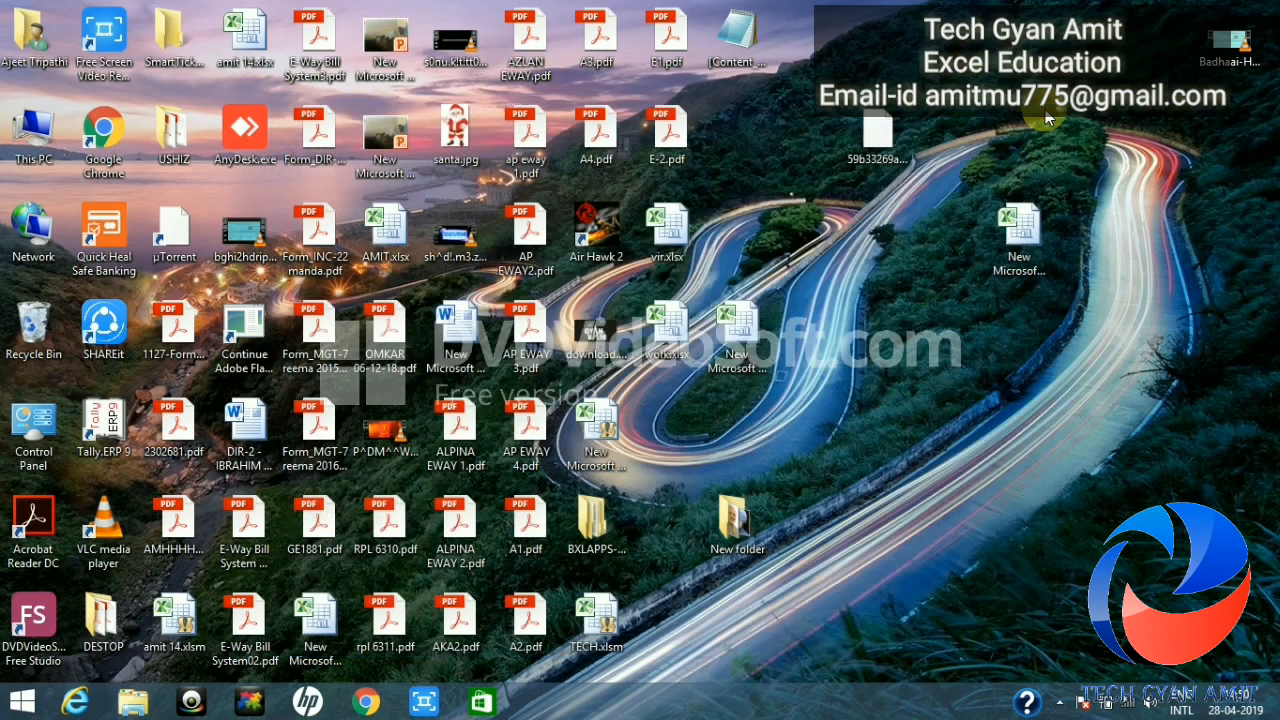
{"action": "double_click", "coordinate": [679, 256]}
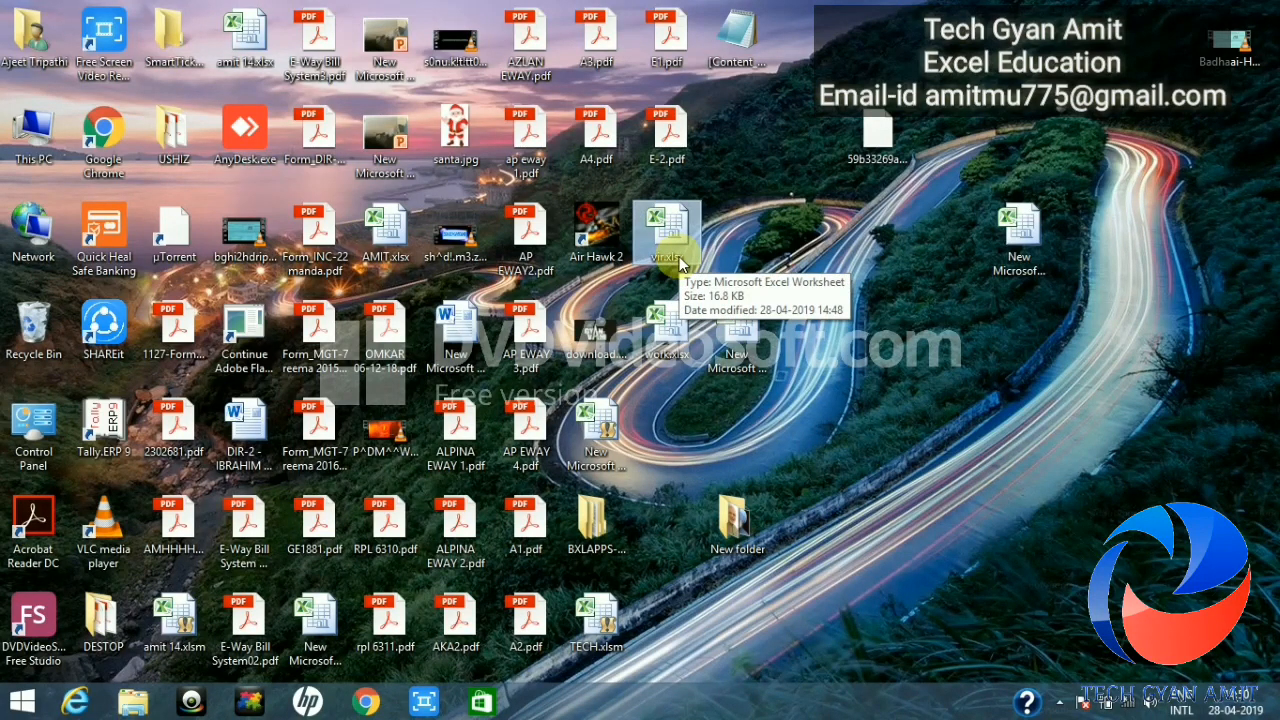
{"action": "left_click", "coordinate": [676, 258]}
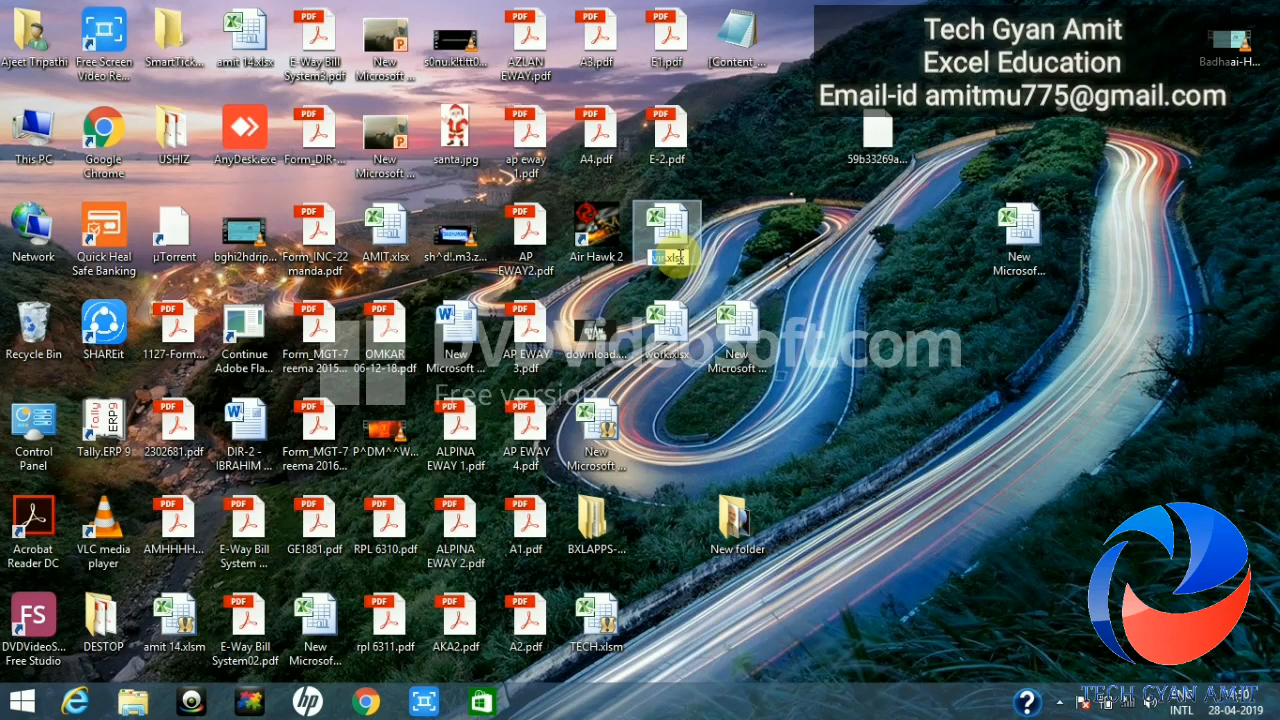
{"action": "left_click", "coordinate": [685, 258]}
{"action": "key", "text": "BackSpace"}
{"action": "key", "text": "BackSpace"}
{"action": "key", "text": "BackSpace"}
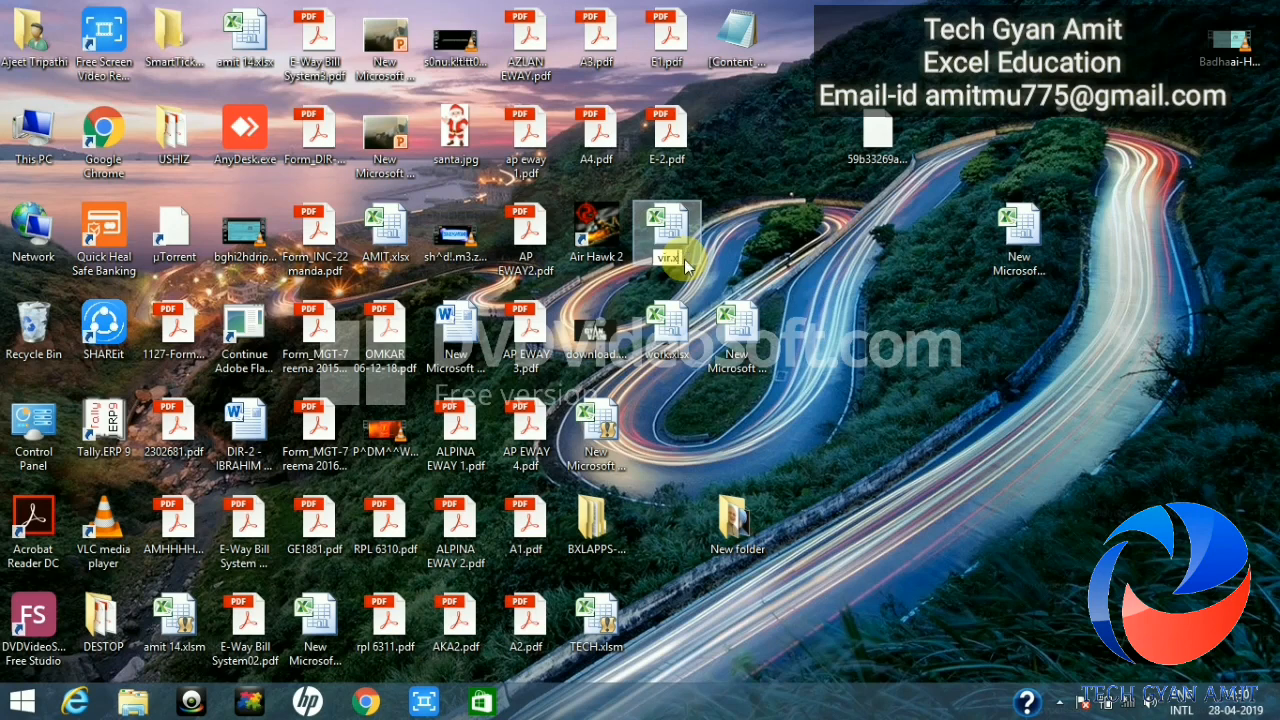
{"action": "key", "text": "BackSpace"}
{"action": "type", "text": "zi"}
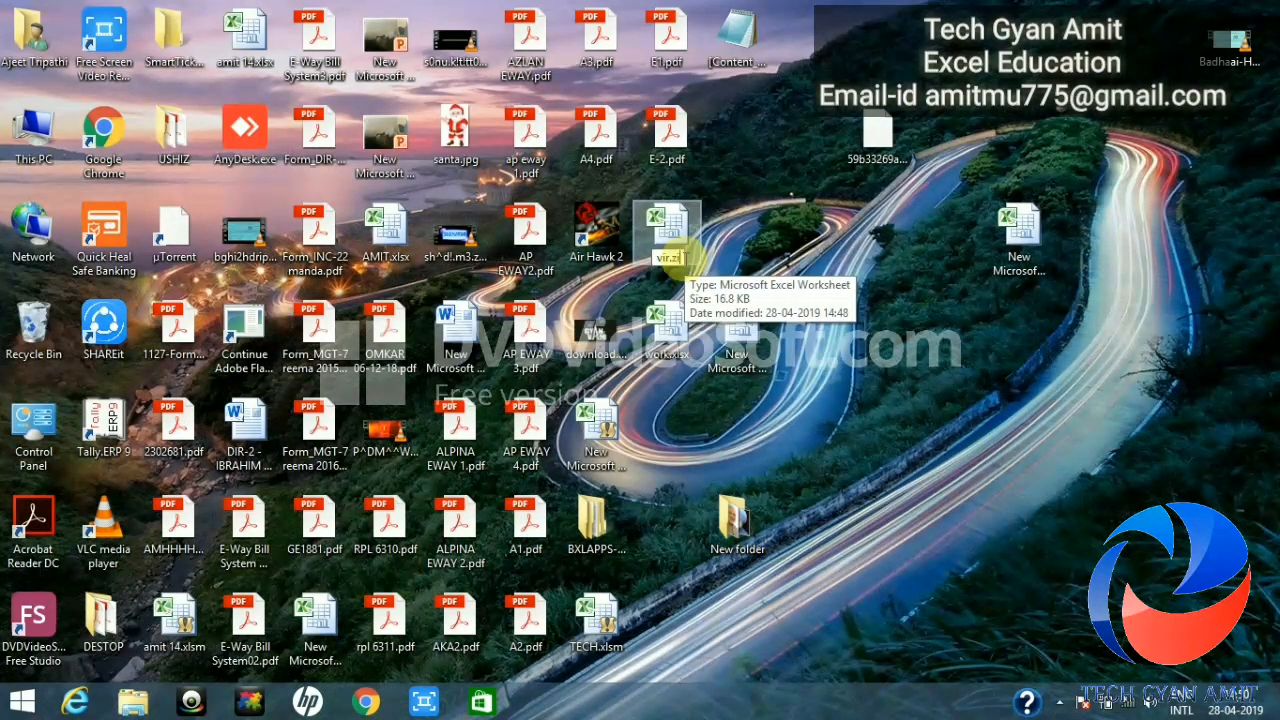
{"action": "type", "text": "p"}
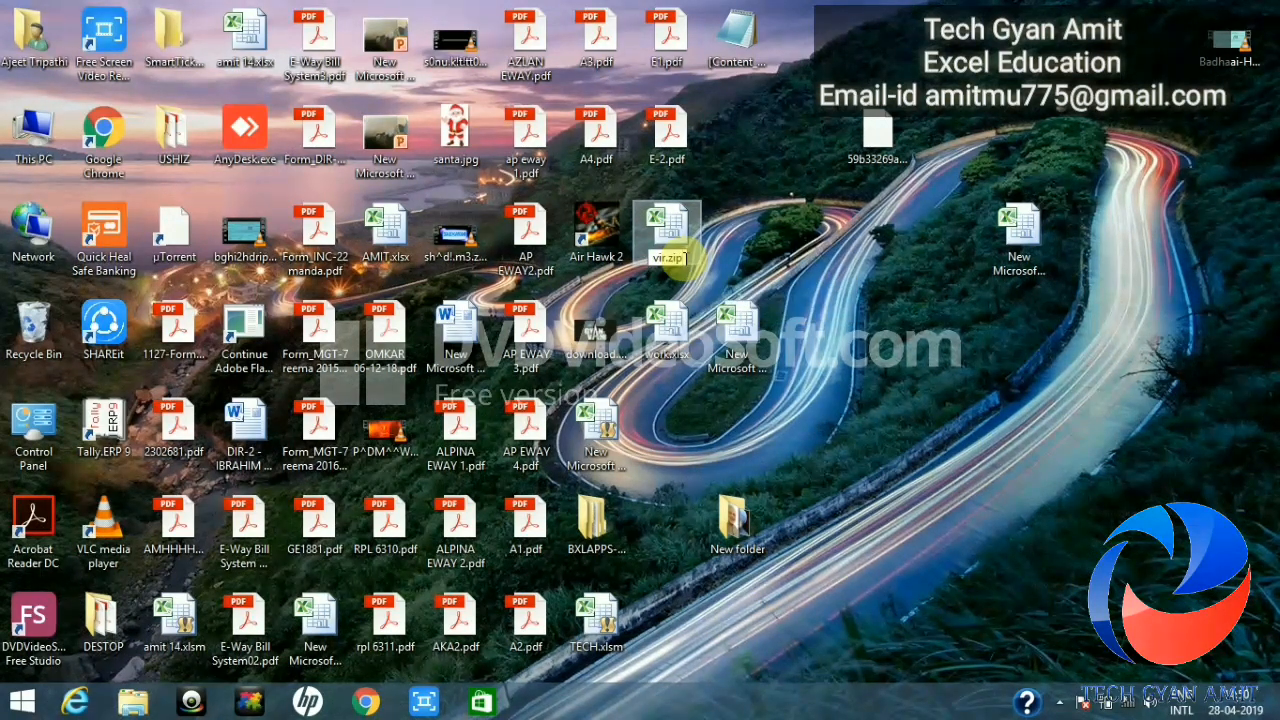
{"action": "key", "text": "Return"}
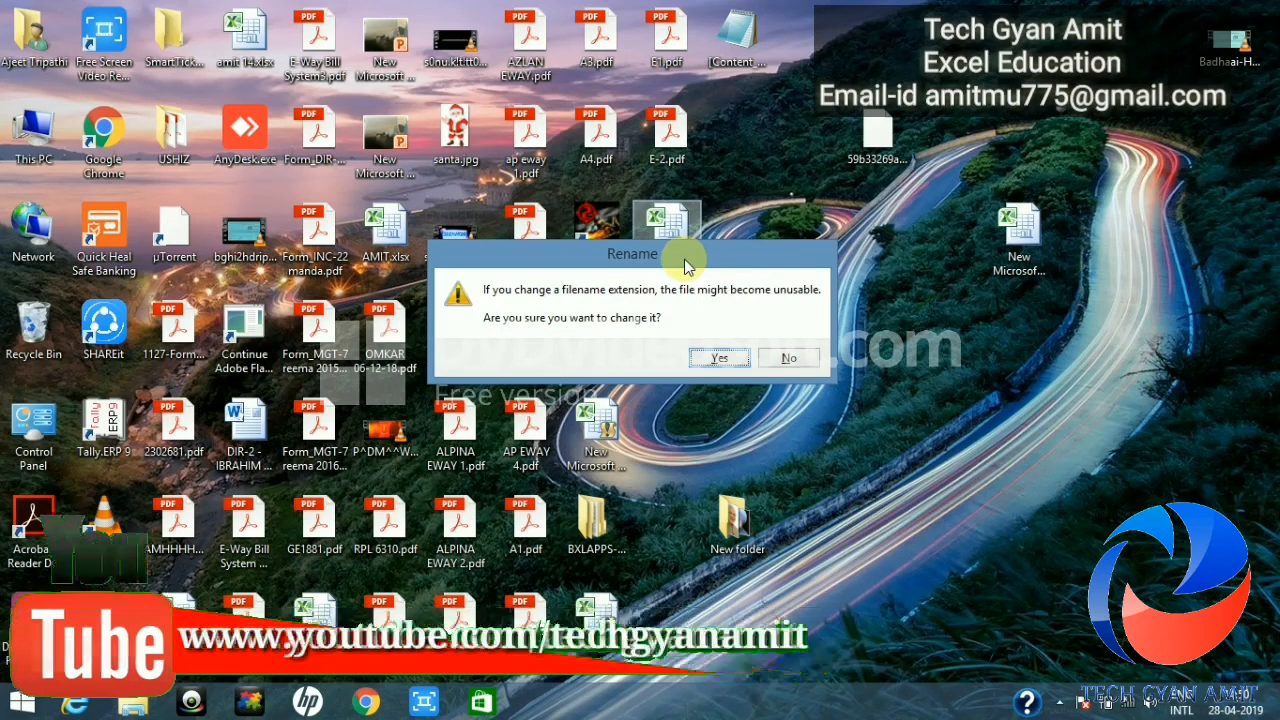
{"action": "key", "text": "Return"}
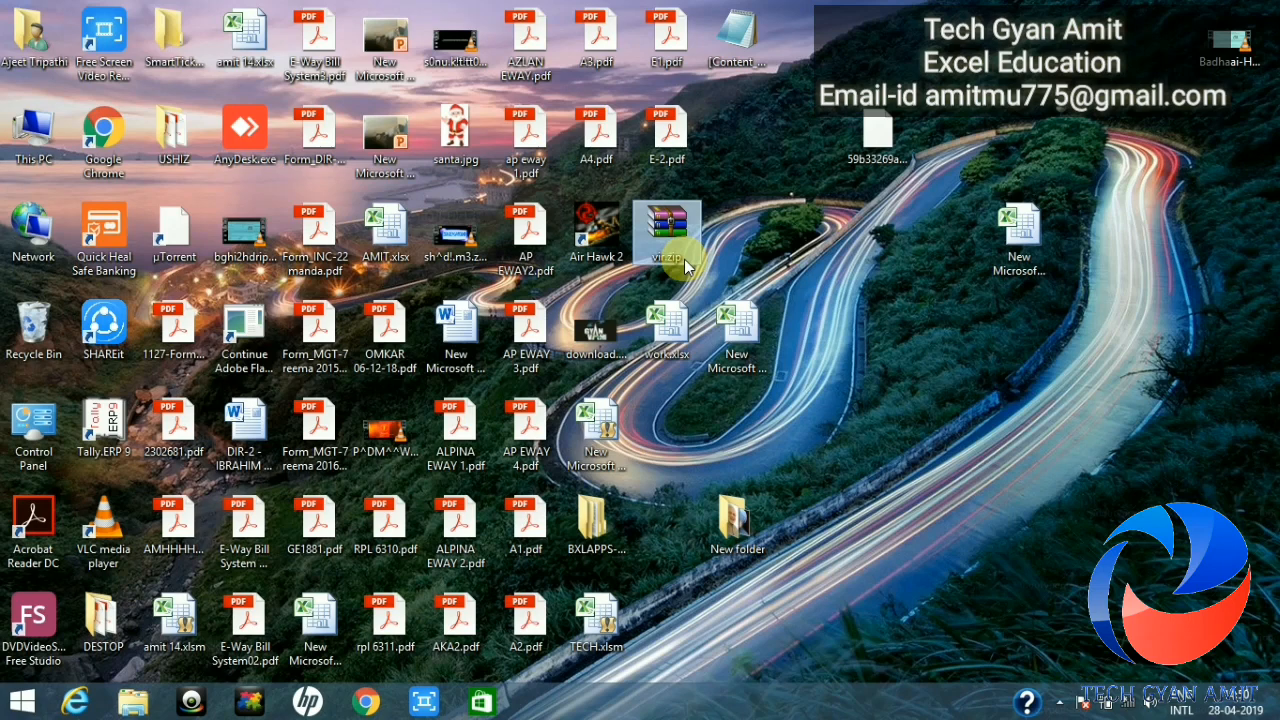
Step: Extract vir.zip with 'Extract to vir\' and open the resulting vir folder
{"action": "right_click", "coordinate": [684, 259]}
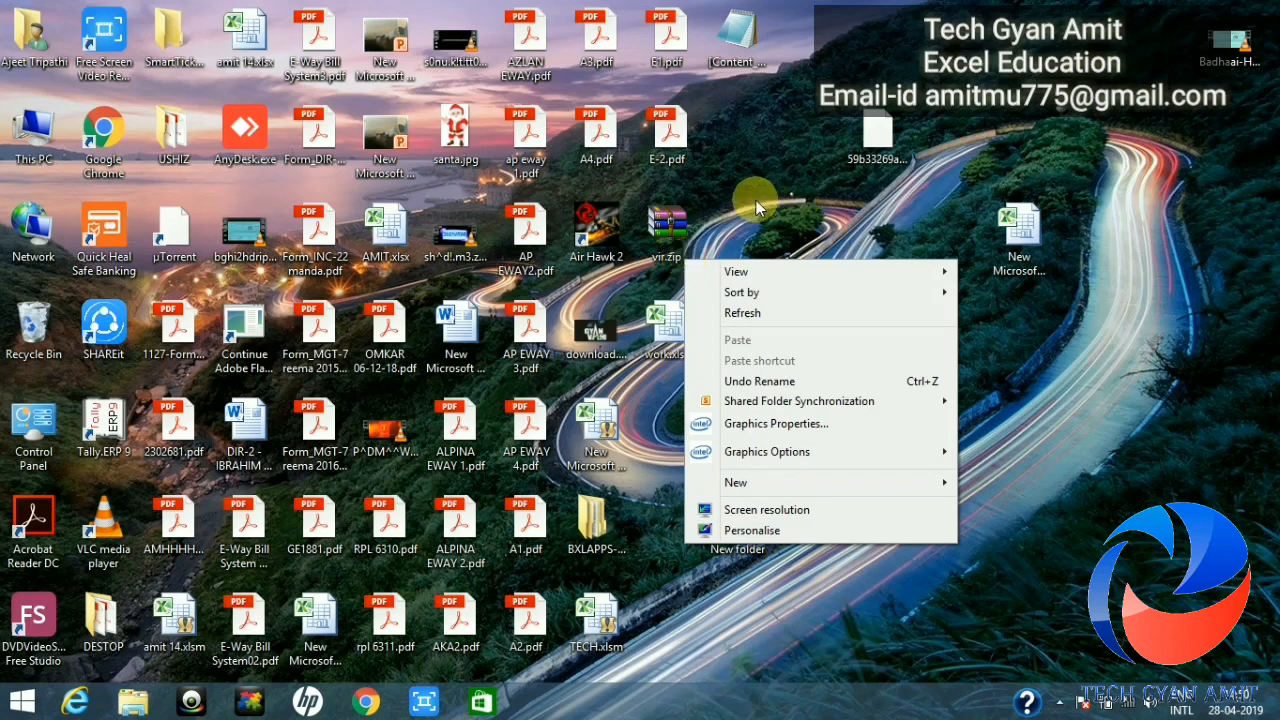
{"action": "left_click", "coordinate": [756, 200]}
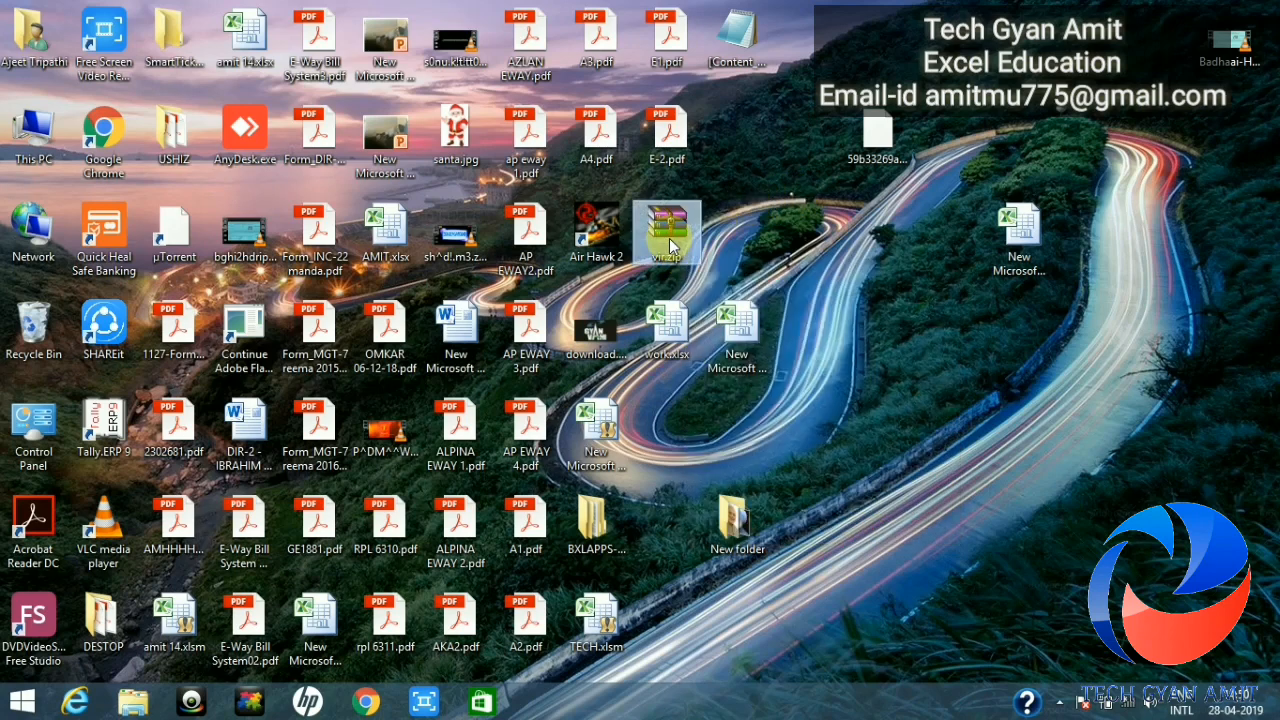
{"action": "right_click", "coordinate": [670, 244]}
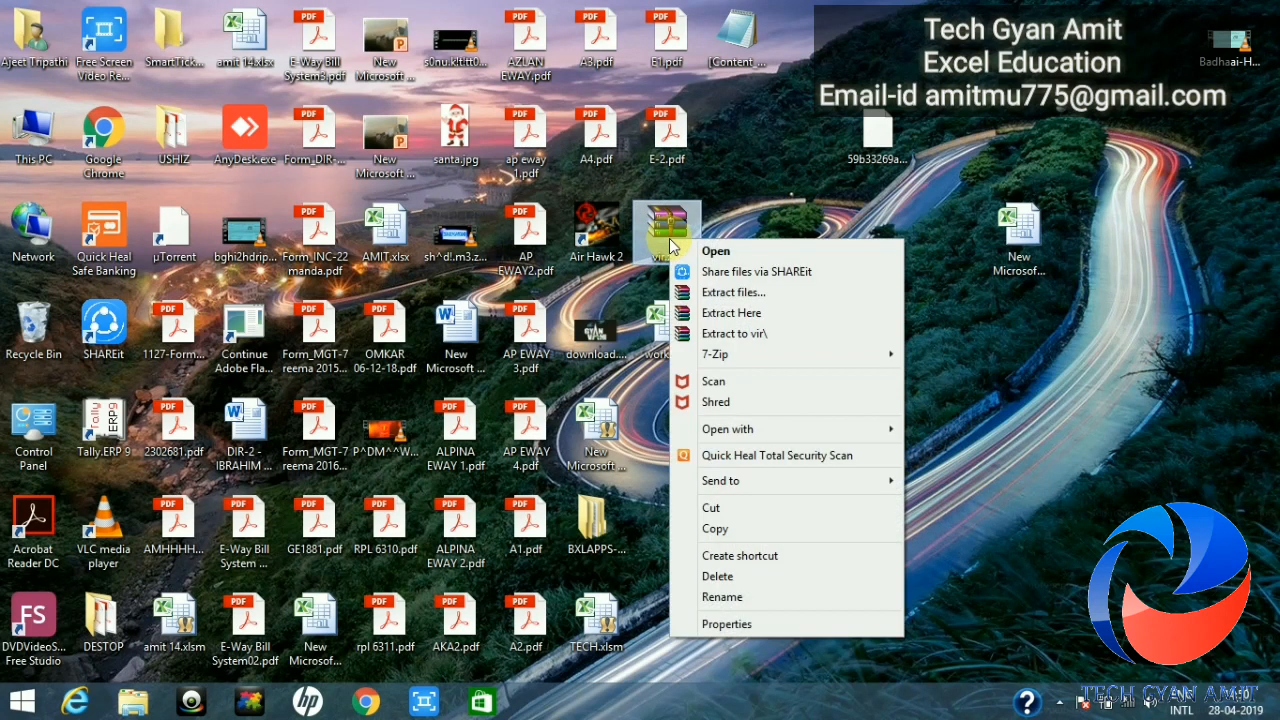
{"action": "left_click", "coordinate": [742, 343]}
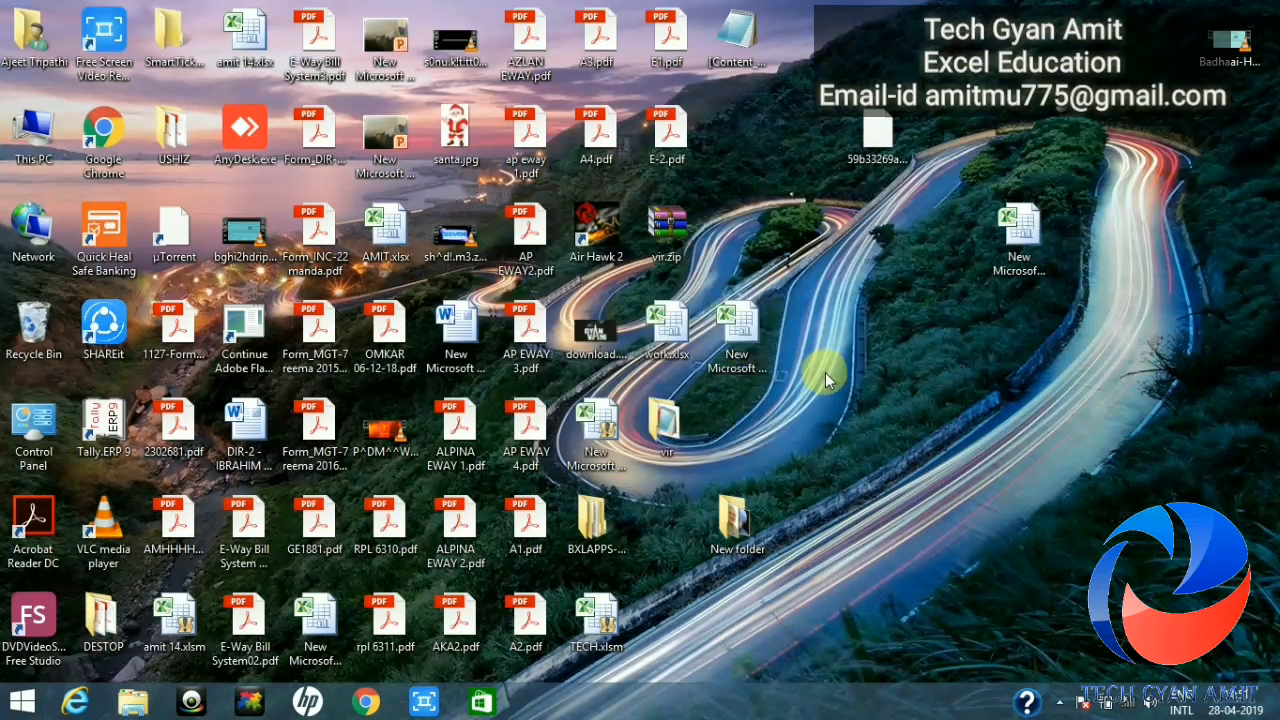
{"action": "double_click", "coordinate": [665, 440]}
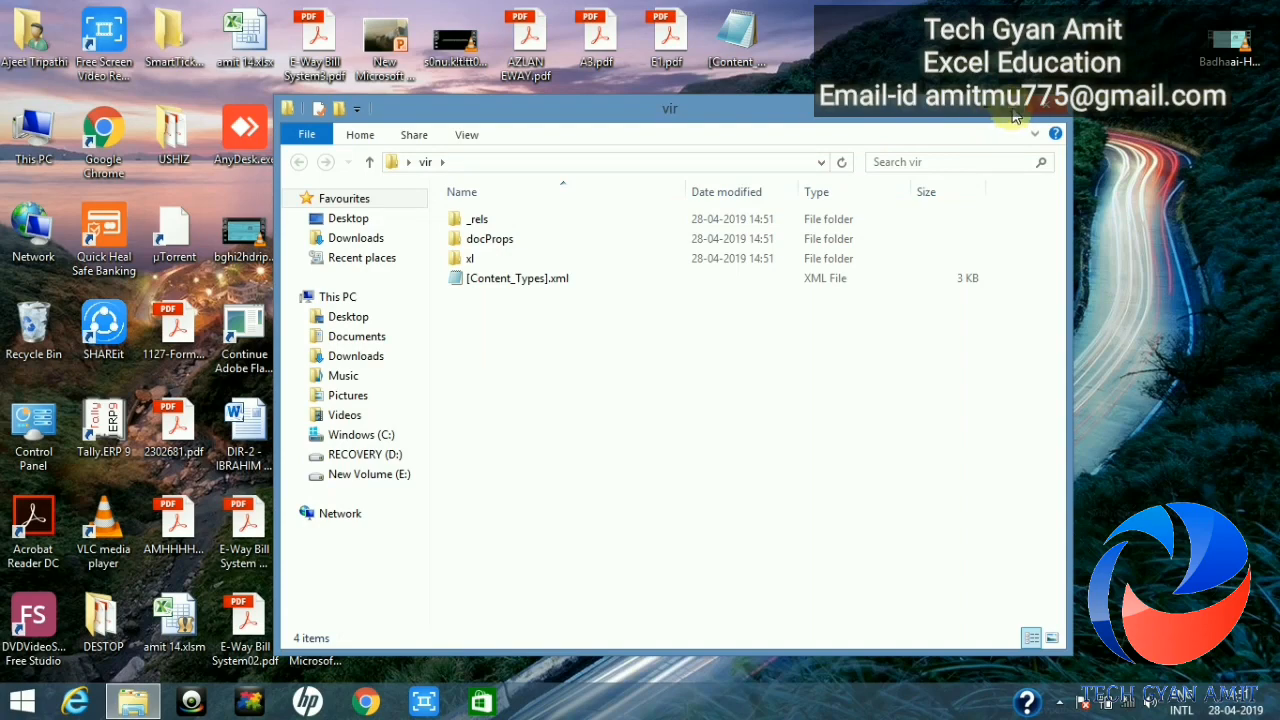
Step: Maximise the vir window, go into xl\worksheets and select sheet4.xml
{"action": "left_click", "coordinate": [1011, 110]}
{"action": "left_click", "coordinate": [278, 185]}
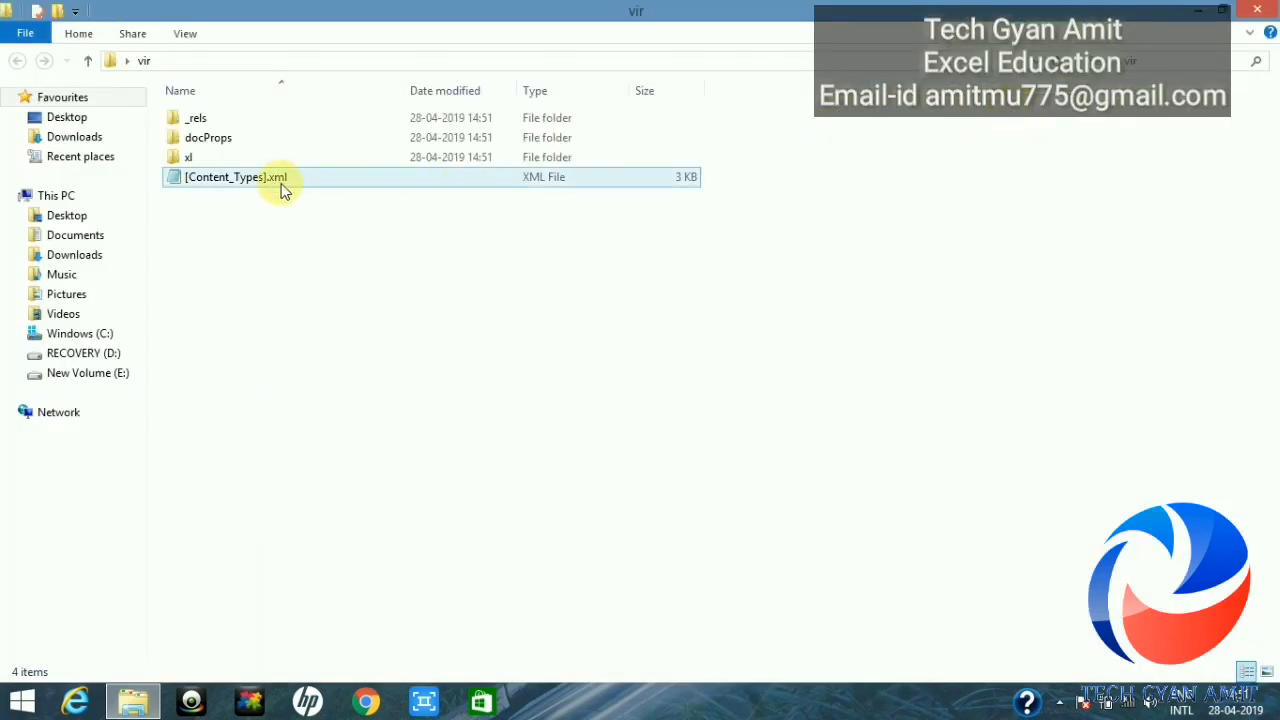
{"action": "left_click", "coordinate": [220, 163]}
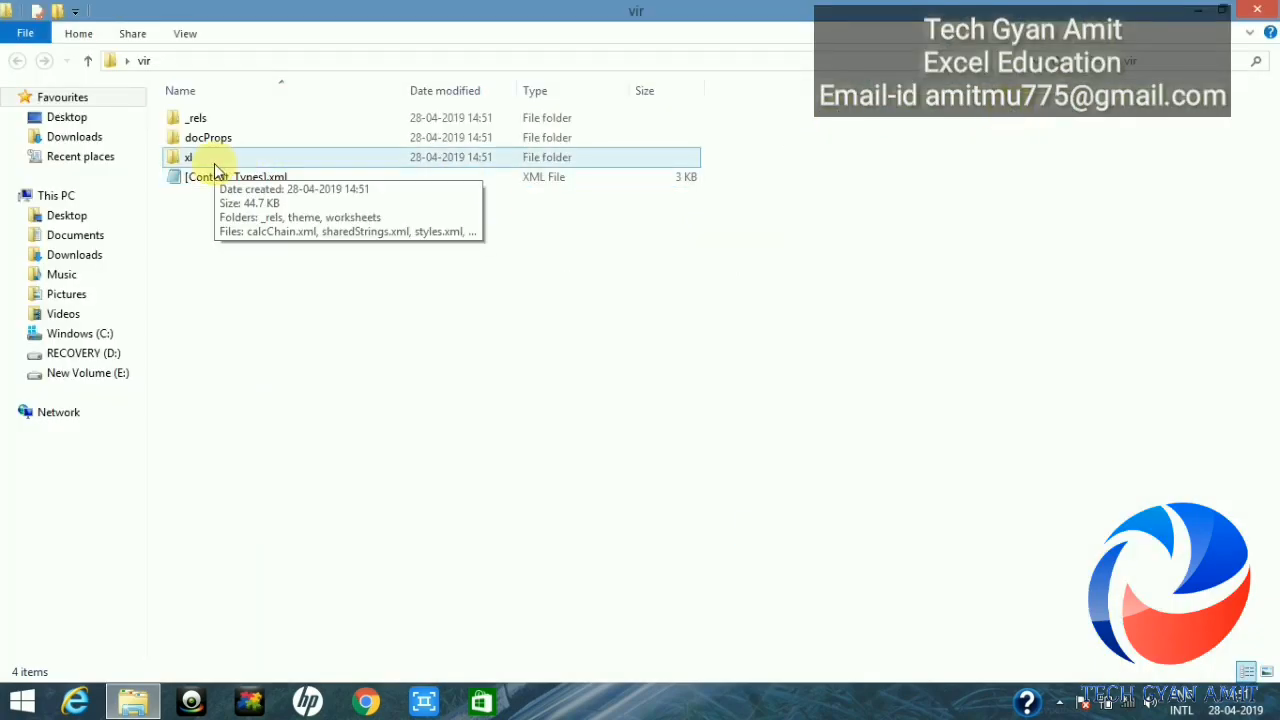
{"action": "double_click", "coordinate": [214, 163]}
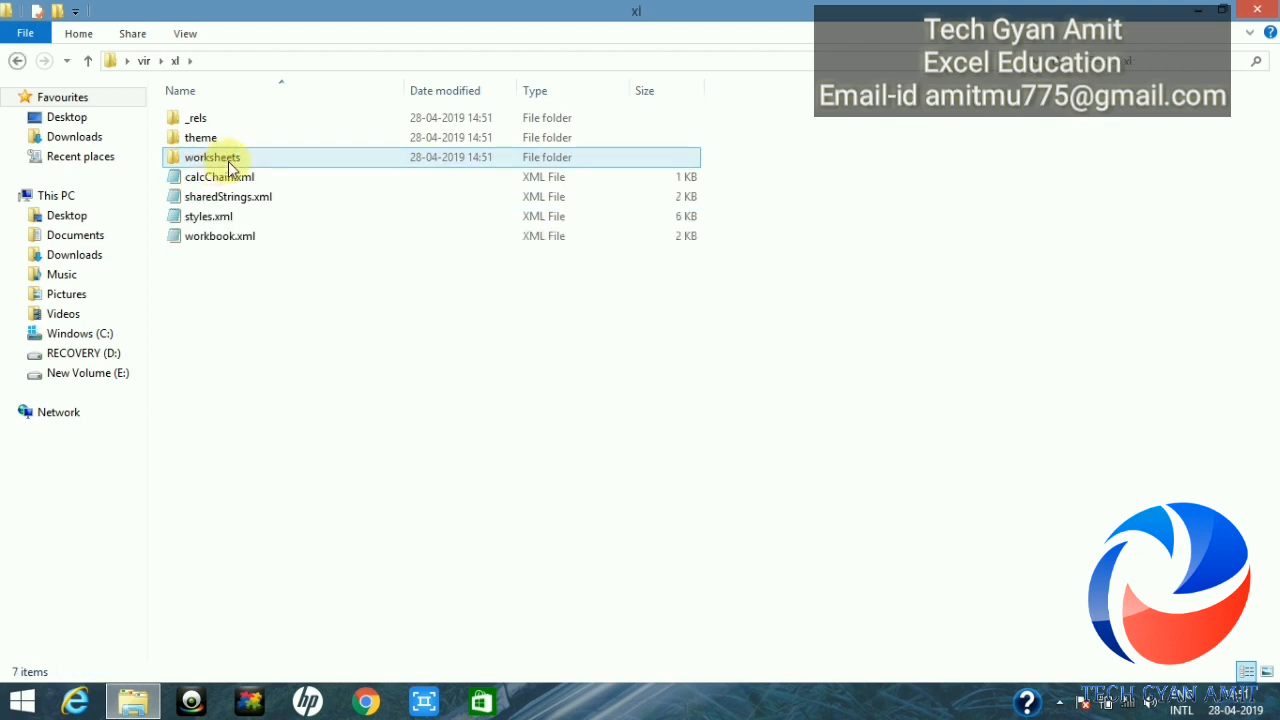
{"action": "double_click", "coordinate": [228, 161]}
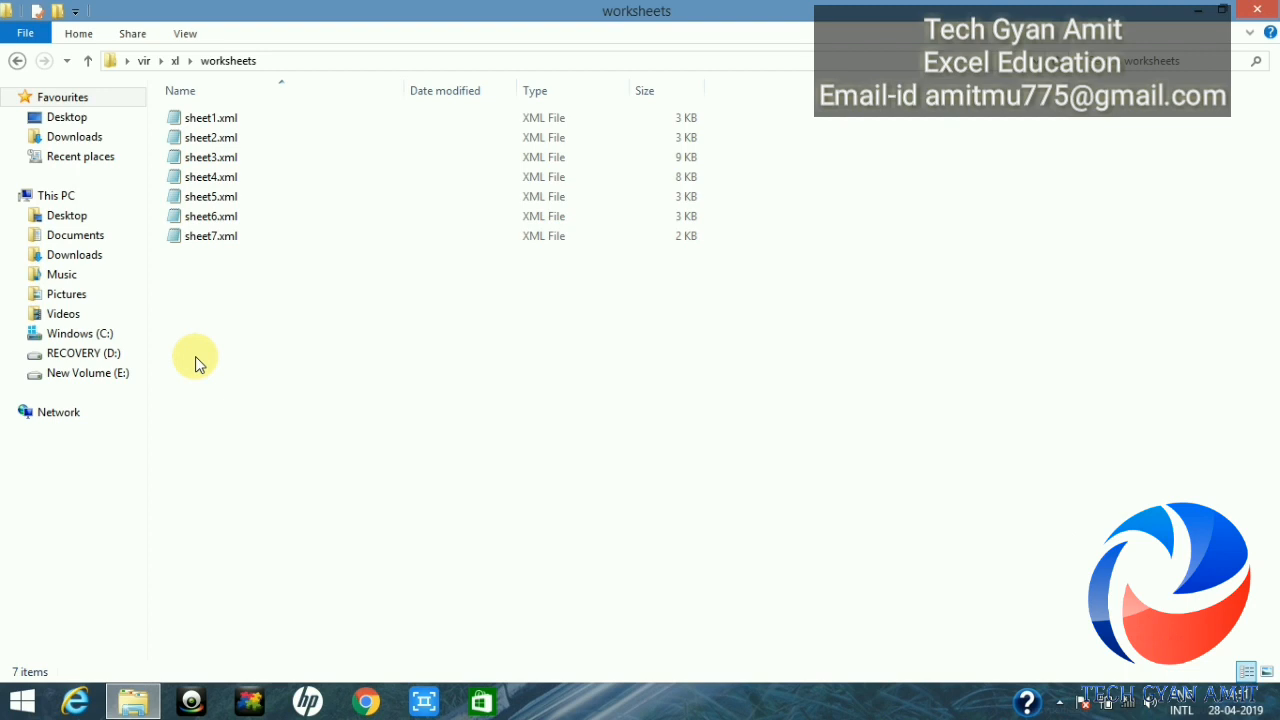
{"action": "left_click", "coordinate": [226, 184]}
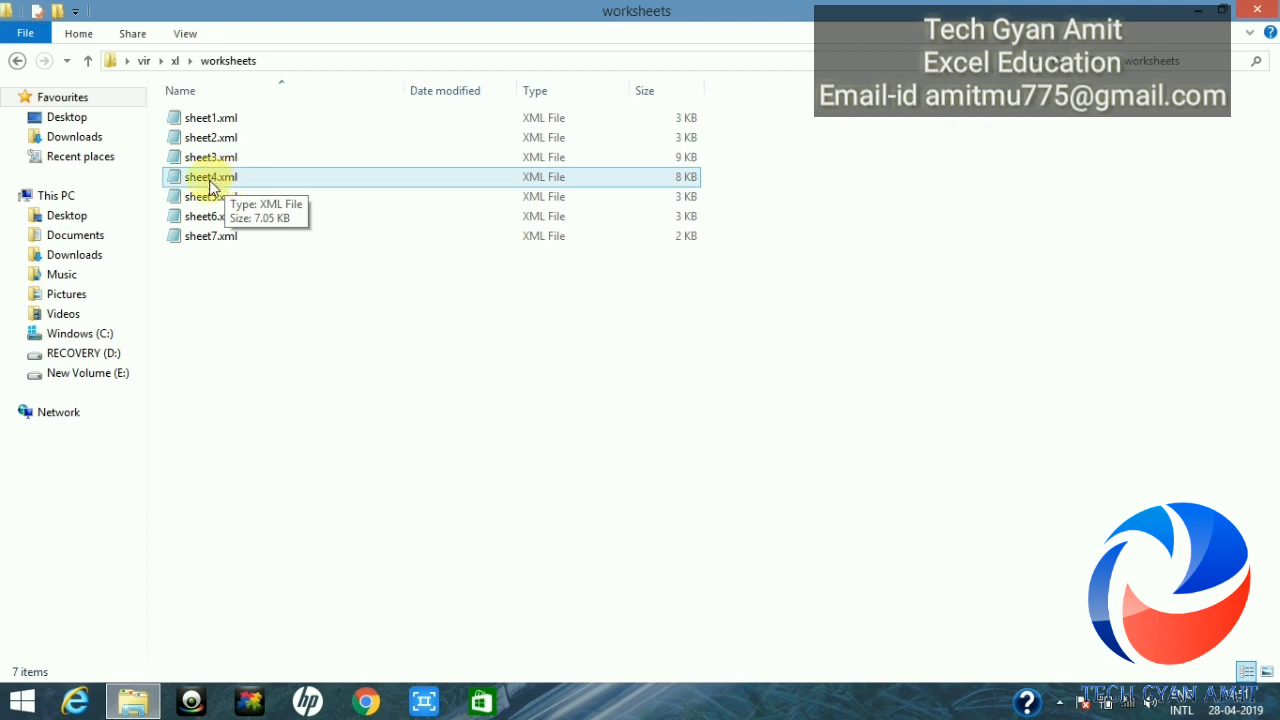
Step: Open sheet4.xml with WordPad to view its raw XML
{"action": "right_click", "coordinate": [211, 186]}
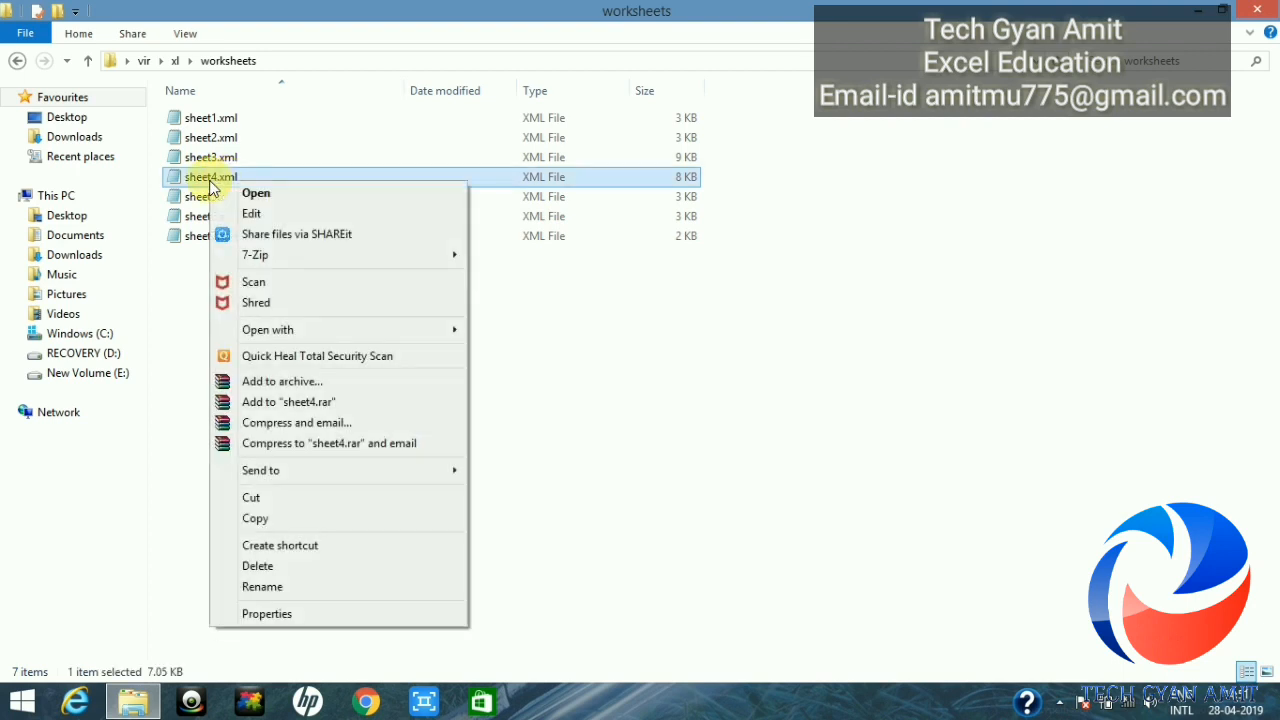
{"action": "mouse_move", "coordinate": [296, 335]}
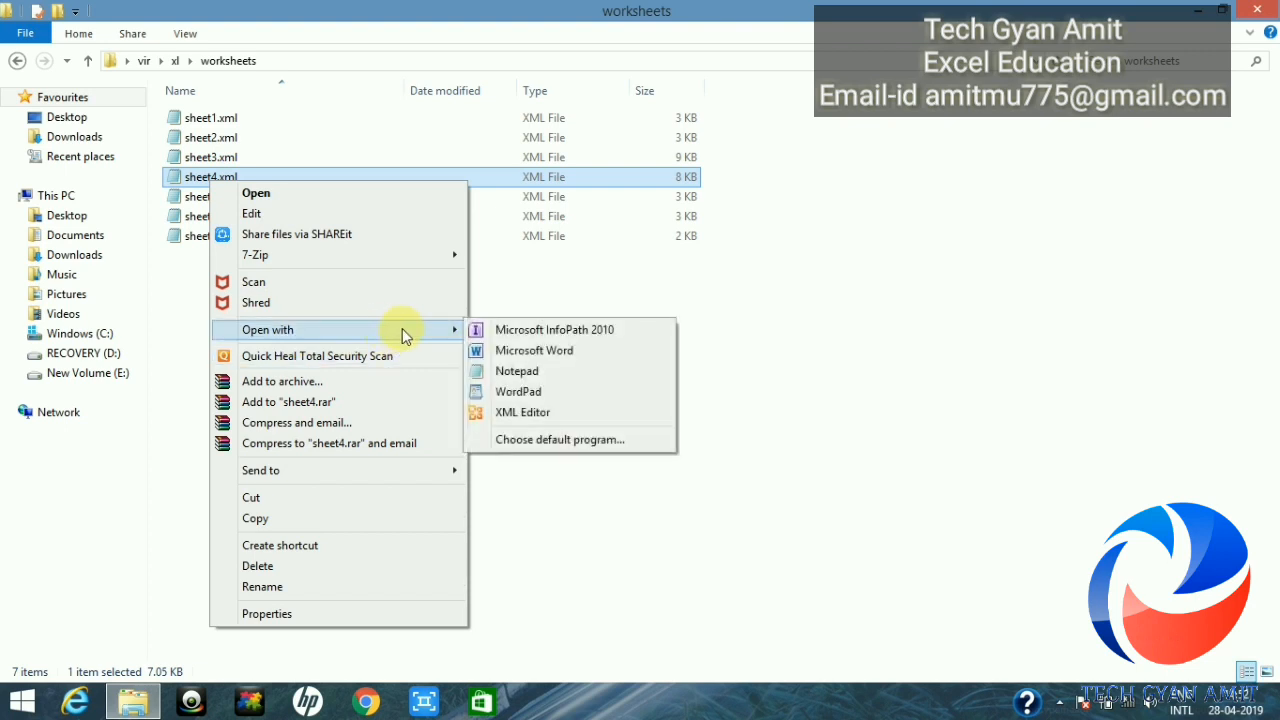
{"action": "left_click", "coordinate": [543, 395]}
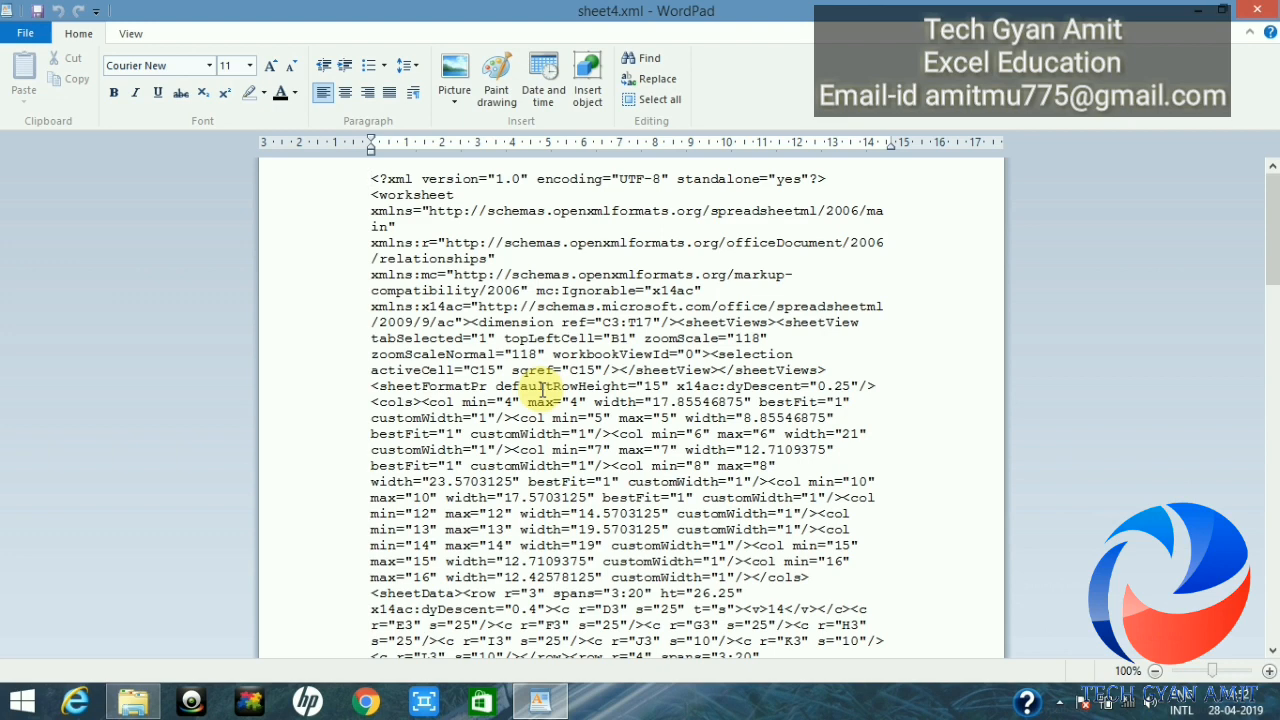
Step: Search sheet4.xml for 'protection' and scroll the sheetProtection password tag into view
{"action": "key", "text": "ctrl+f"}
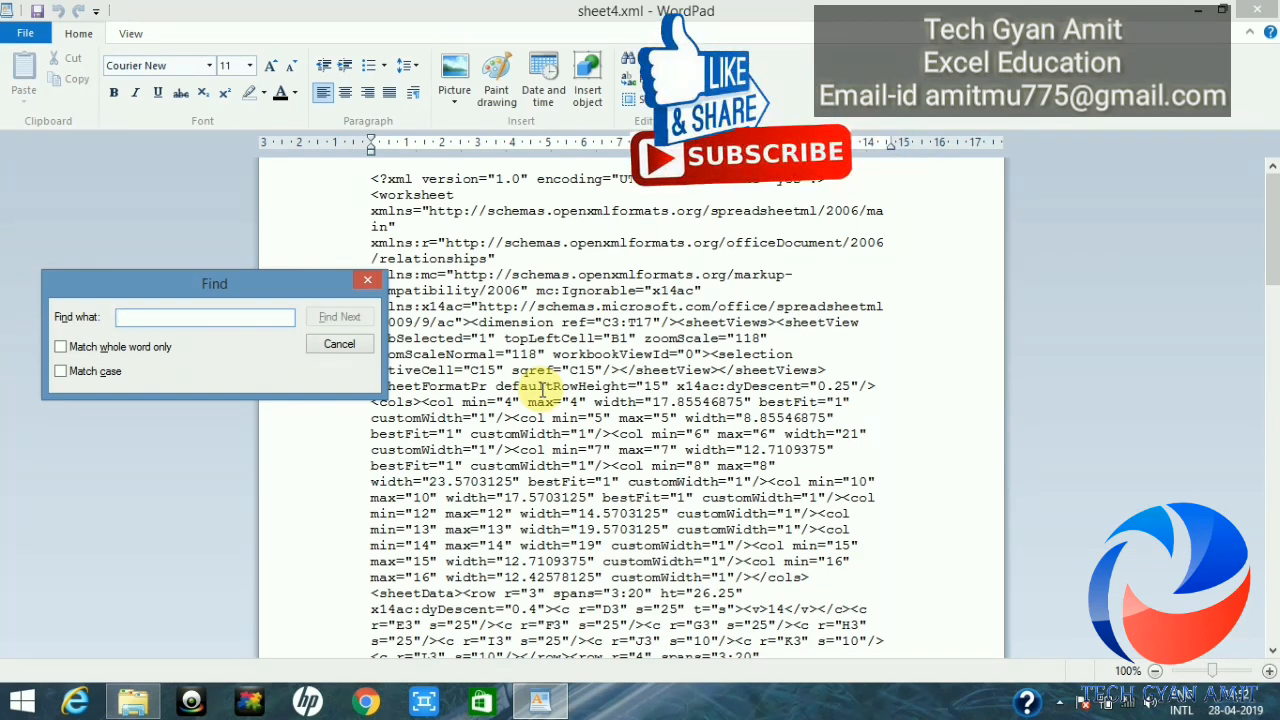
{"action": "type", "text": "prot"}
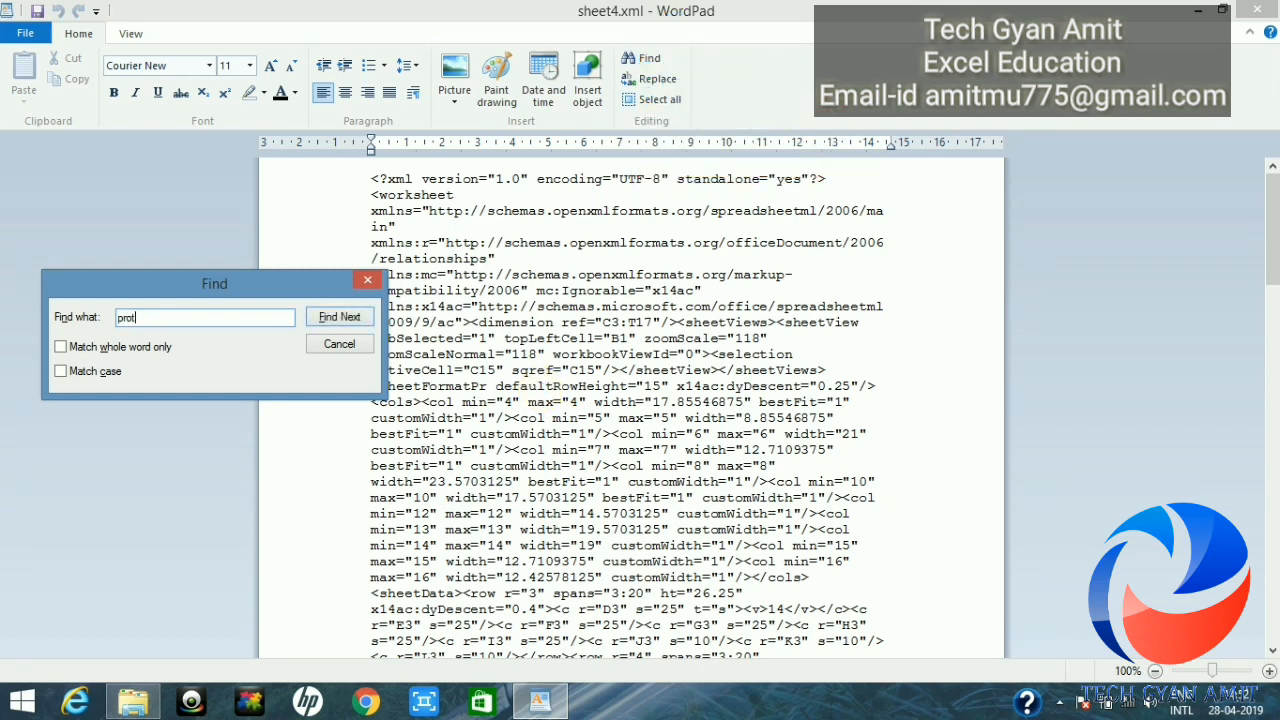
{"action": "type", "text": "ection"}
{"action": "key", "text": "Return"}
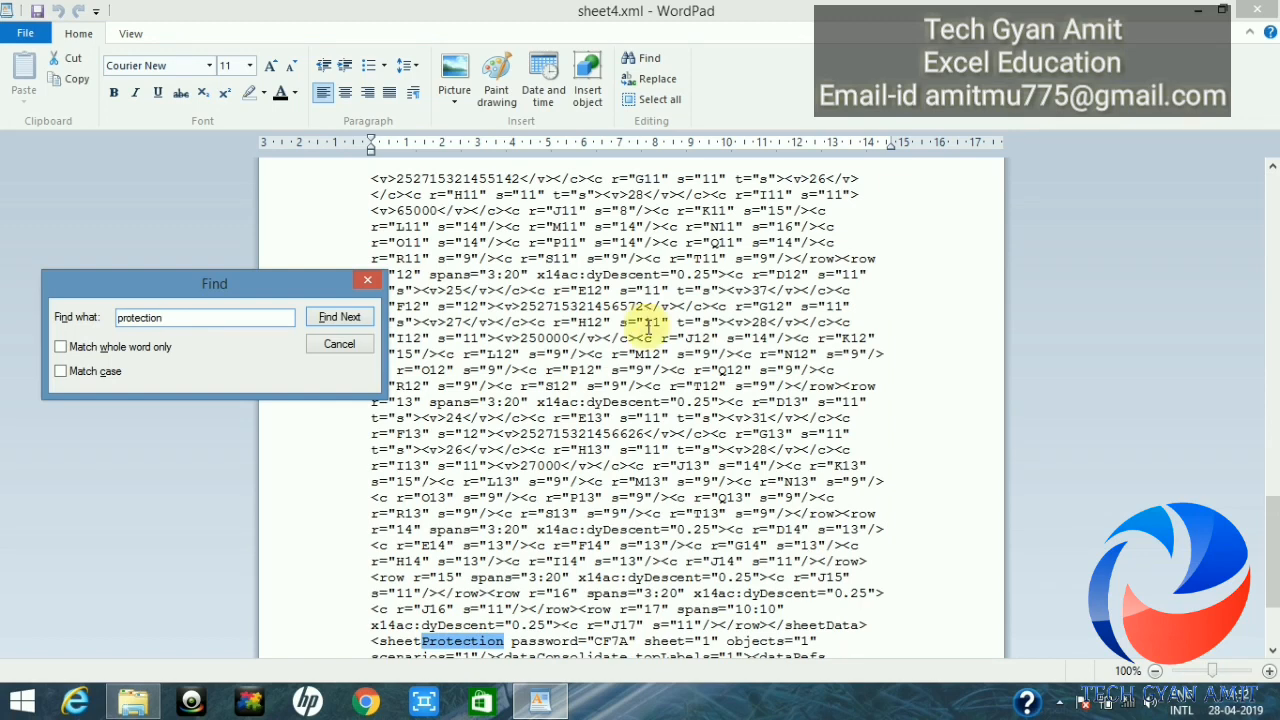
{"action": "left_click", "coordinate": [371, 281]}
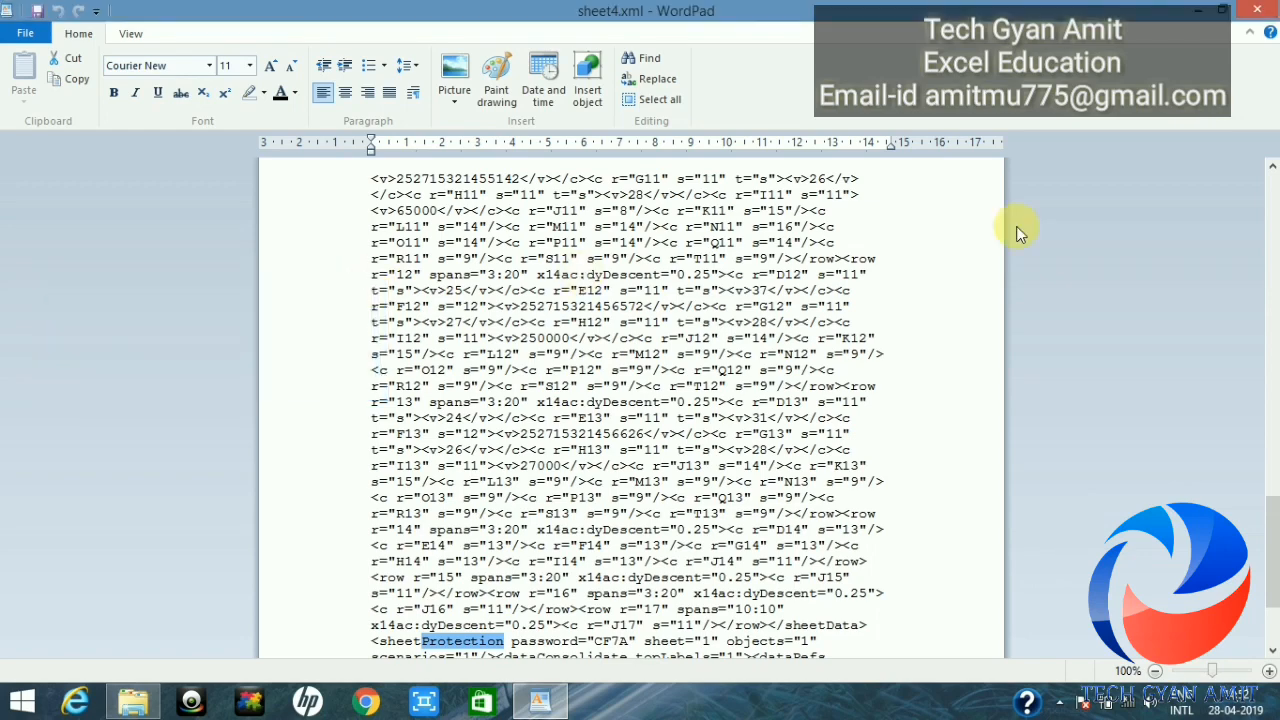
{"action": "left_click_drag", "start_coordinate": [1276, 547], "coordinate": [1276, 575]}
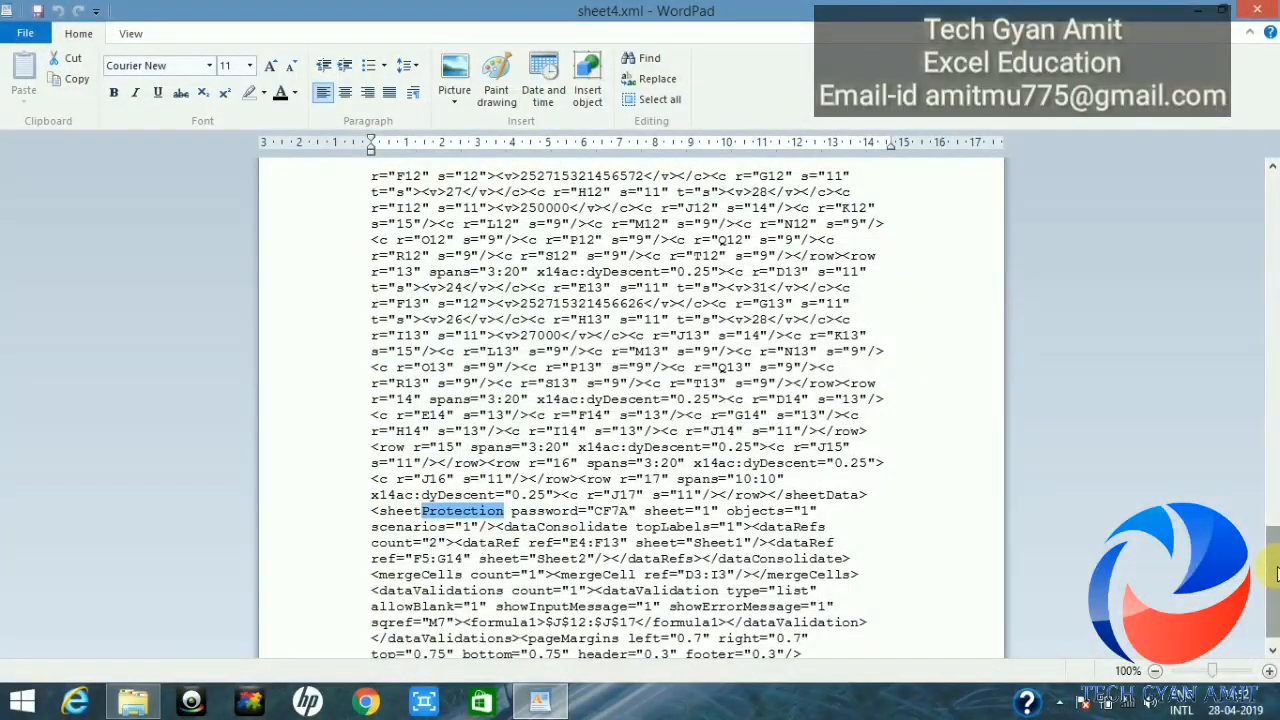
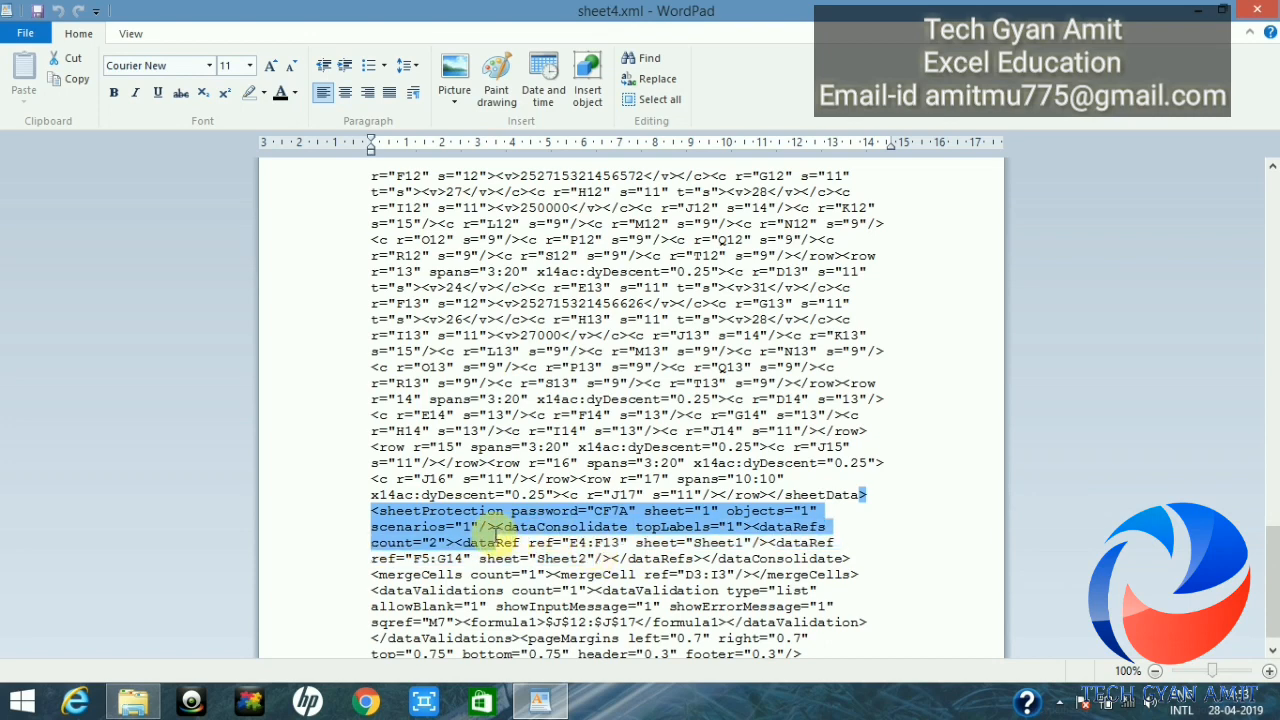
Step: Shrink the selection so it ends right after the sheetProtection tag's scenarios="1"/>
{"action": "left_click_drag", "start_coordinate": [497, 542], "coordinate": [494, 527]}
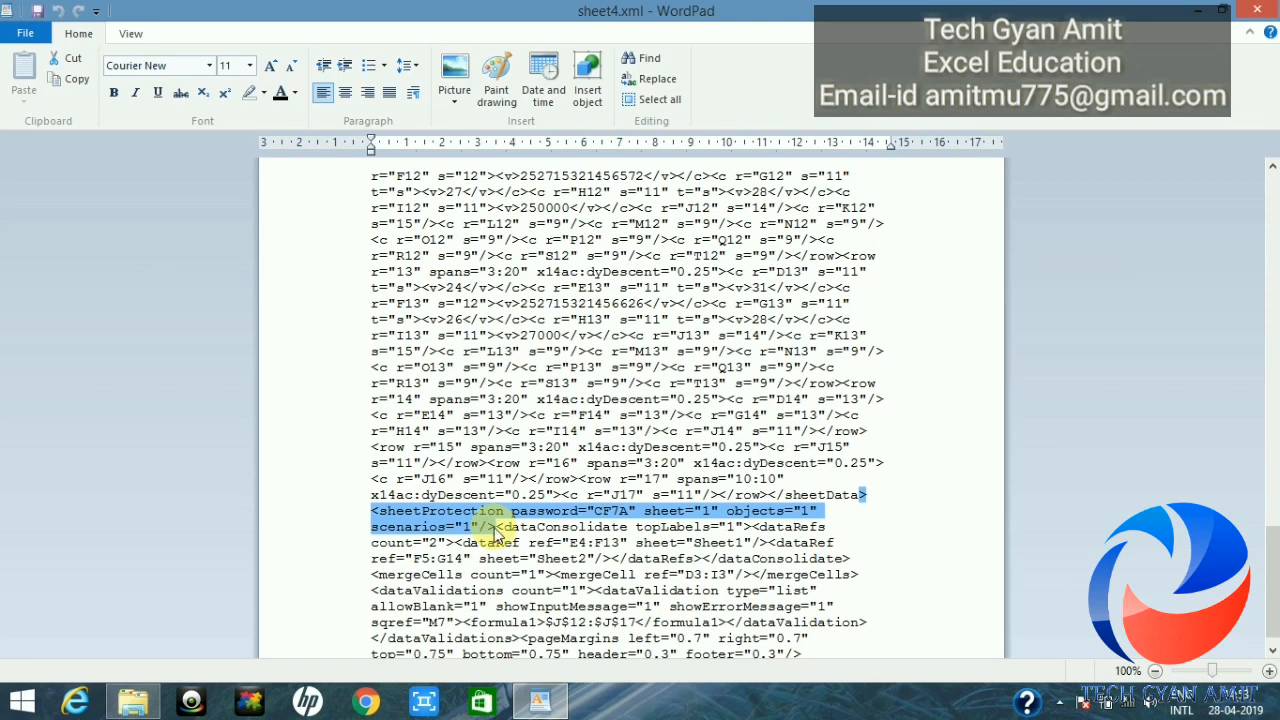
Step: Delete the sheetProtection tag, restore the closing '>' of </sheetData>, and save sheet4.xml
{"action": "key", "text": "Delete"}
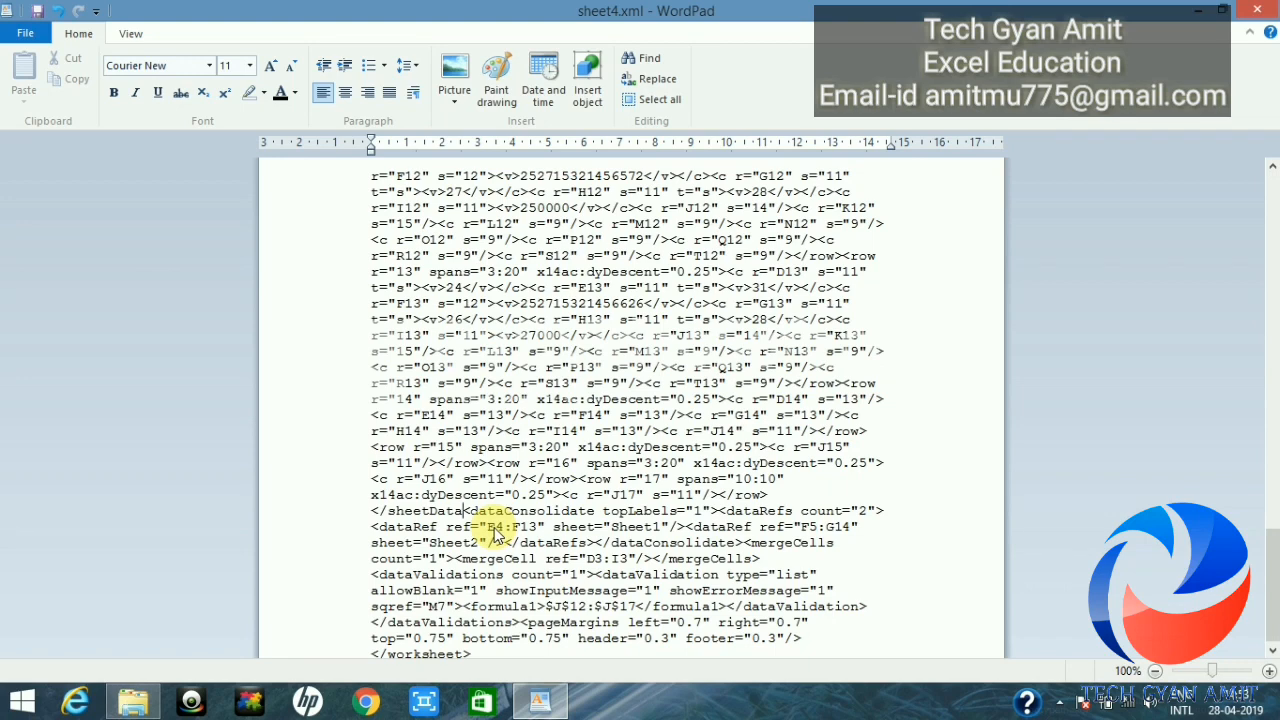
{"action": "type", "text": ">"}
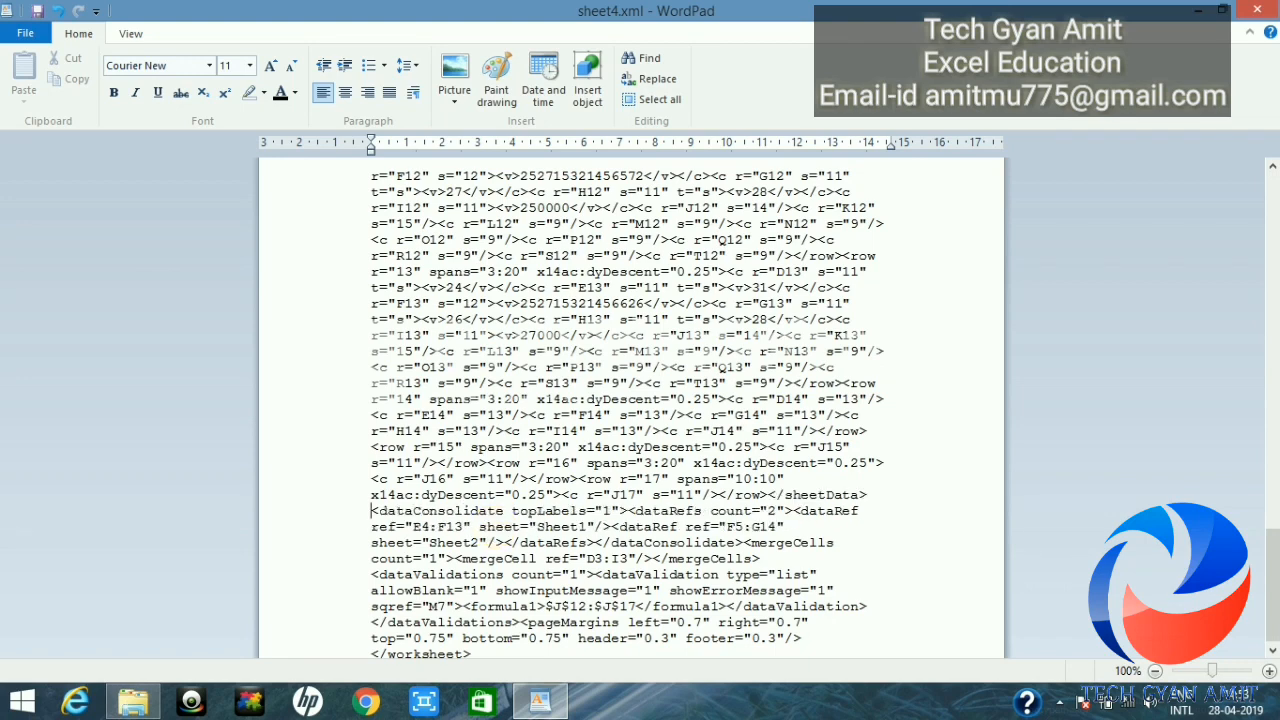
{"action": "left_click", "coordinate": [38, 18]}
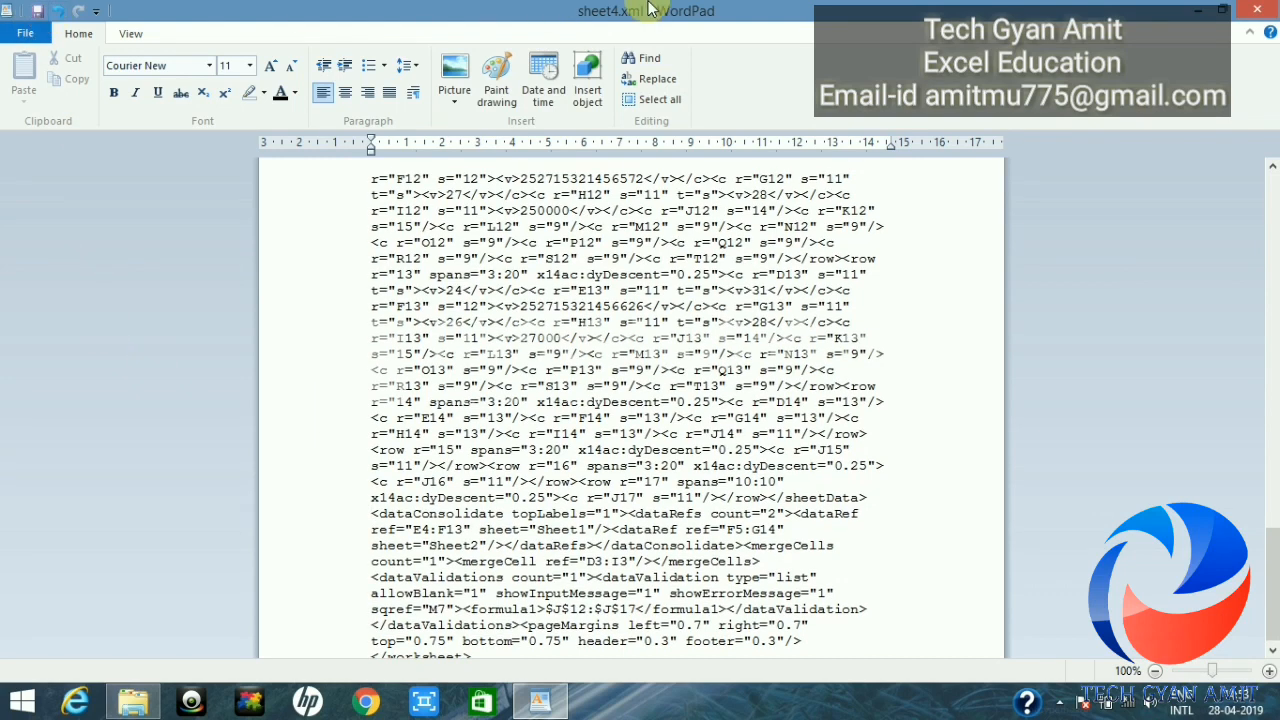
Step: Close WordPad and go back up from worksheets to the vir folder
{"action": "left_click", "coordinate": [1262, 20]}
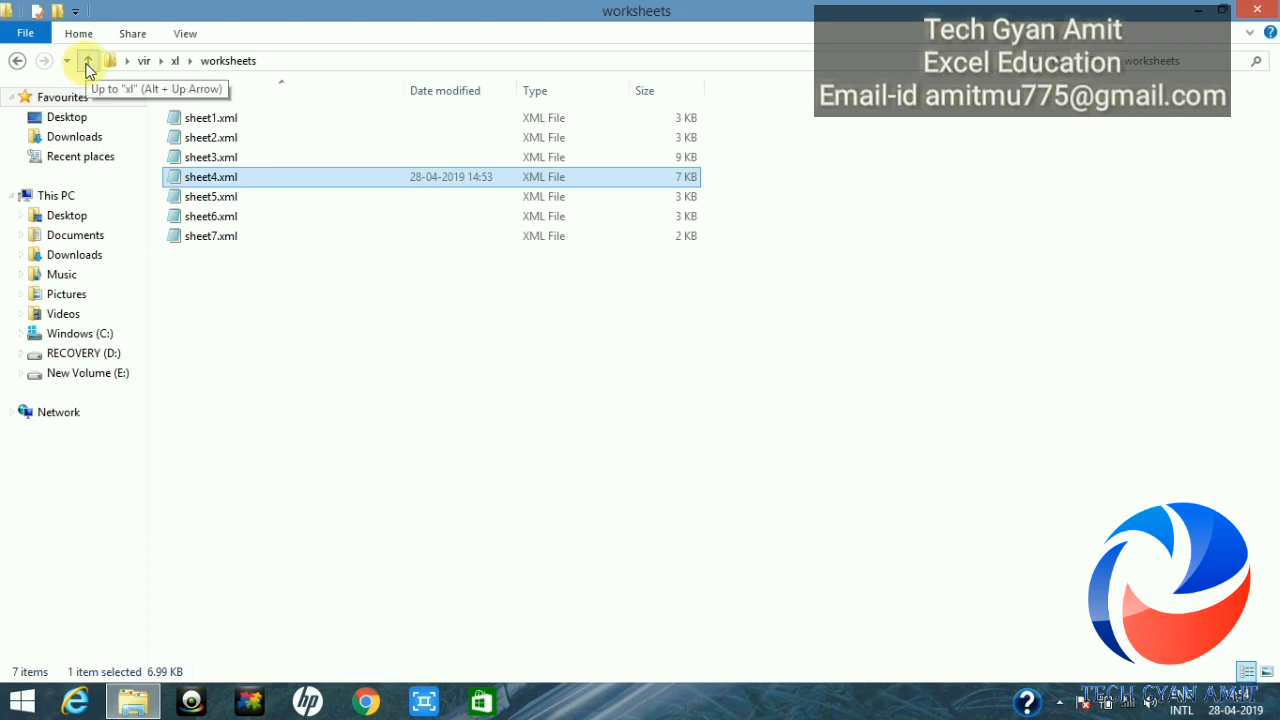
{"action": "left_click", "coordinate": [88, 62]}
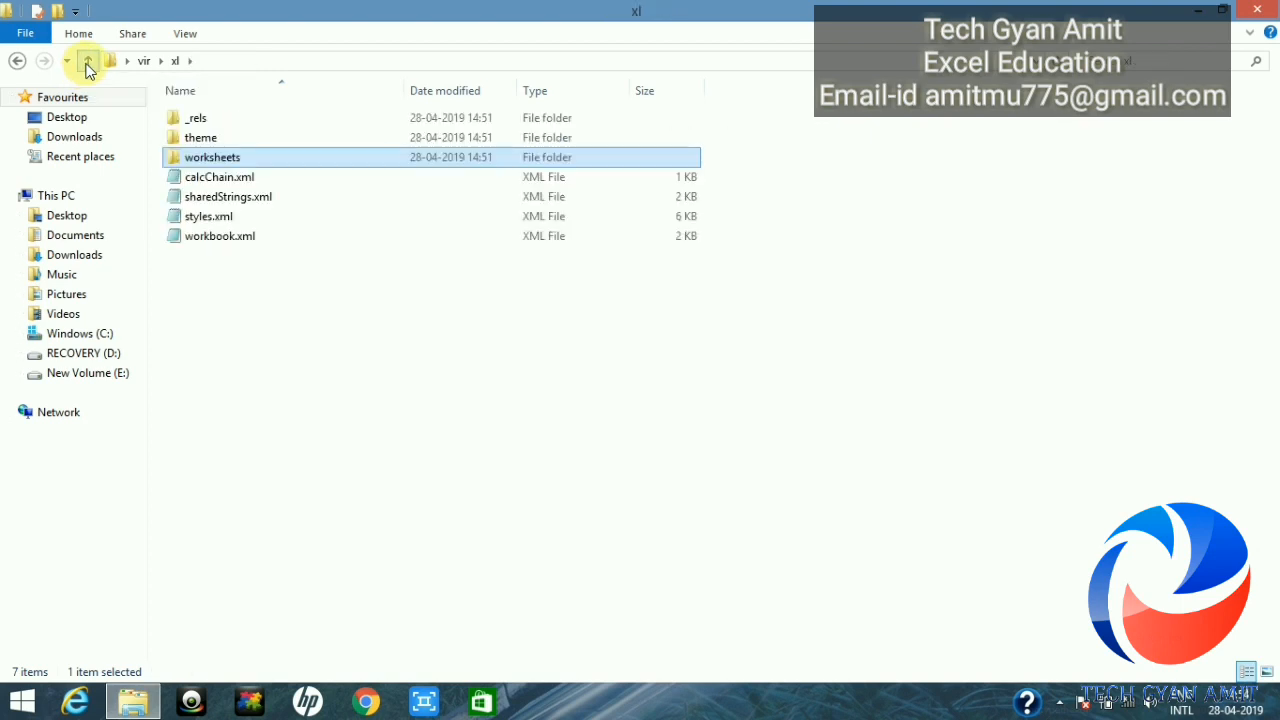
{"action": "left_click", "coordinate": [88, 62]}
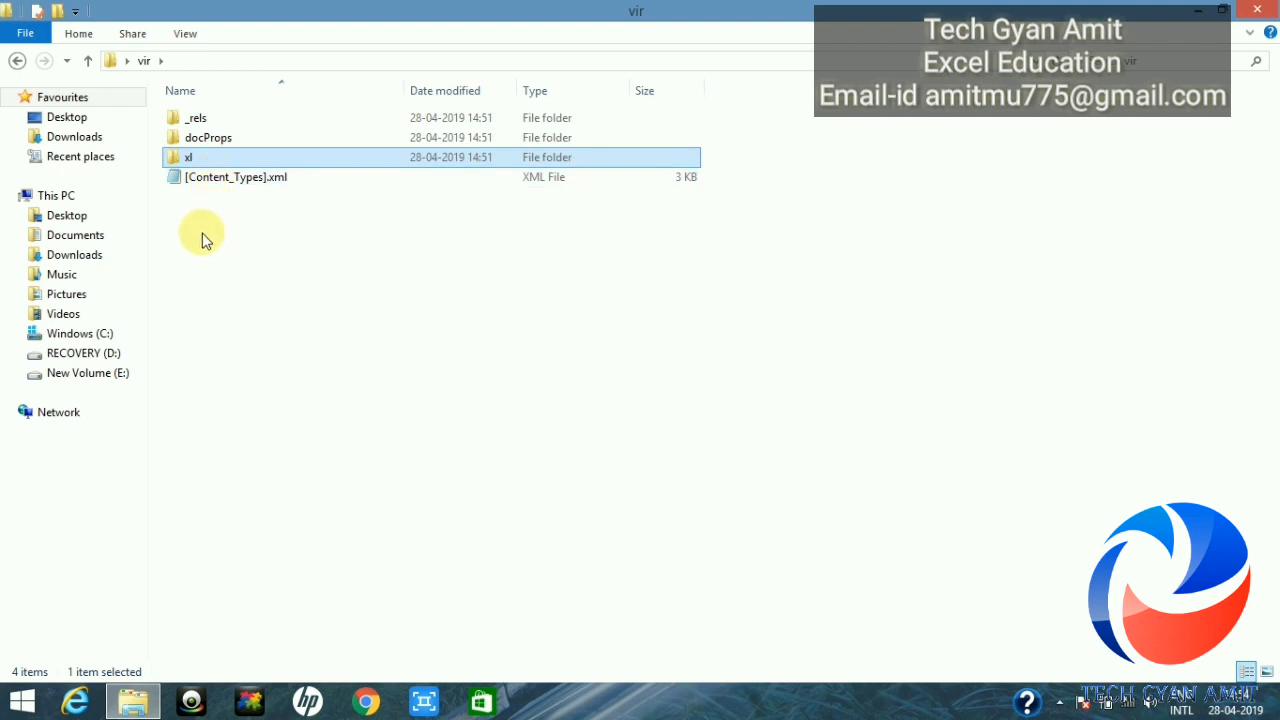
Step: Select _rels, docProps, xl and [Content_Types].xml together
{"action": "left_click", "coordinate": [210, 119]}
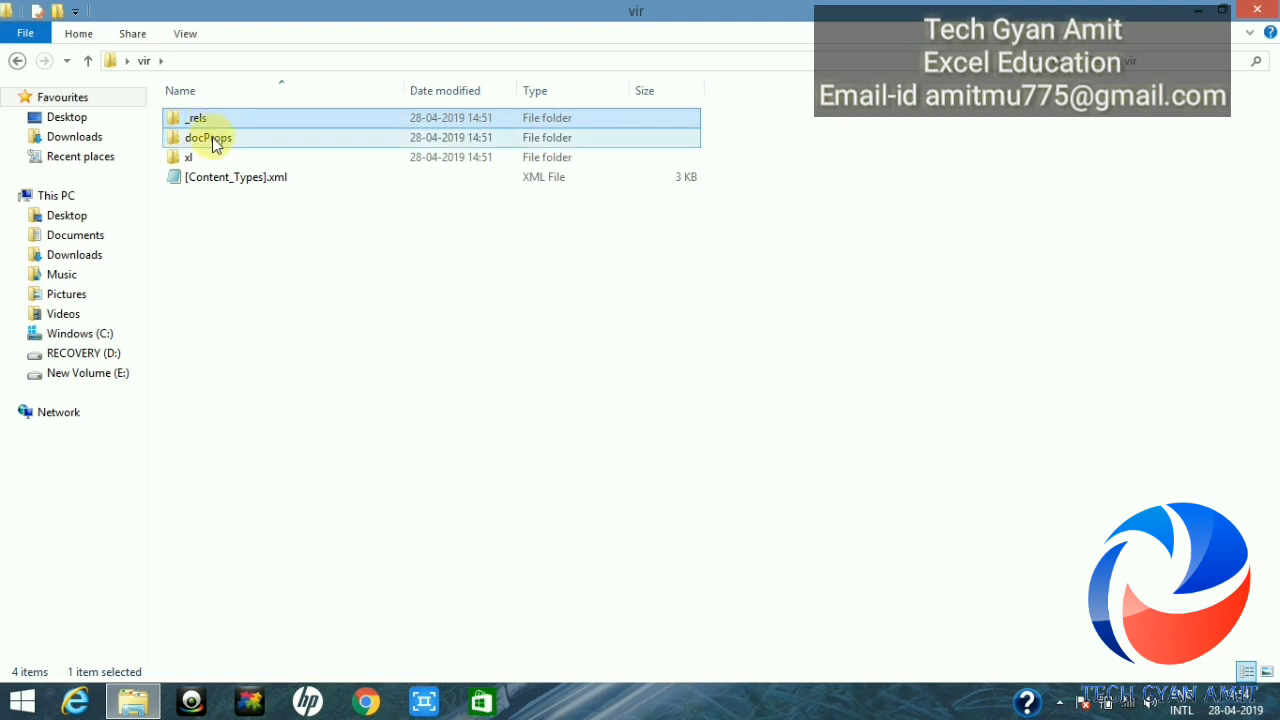
{"action": "left_click", "coordinate": [212, 137], "text": "ctrl"}
{"action": "left_click", "coordinate": [210, 156], "text": "ctrl"}
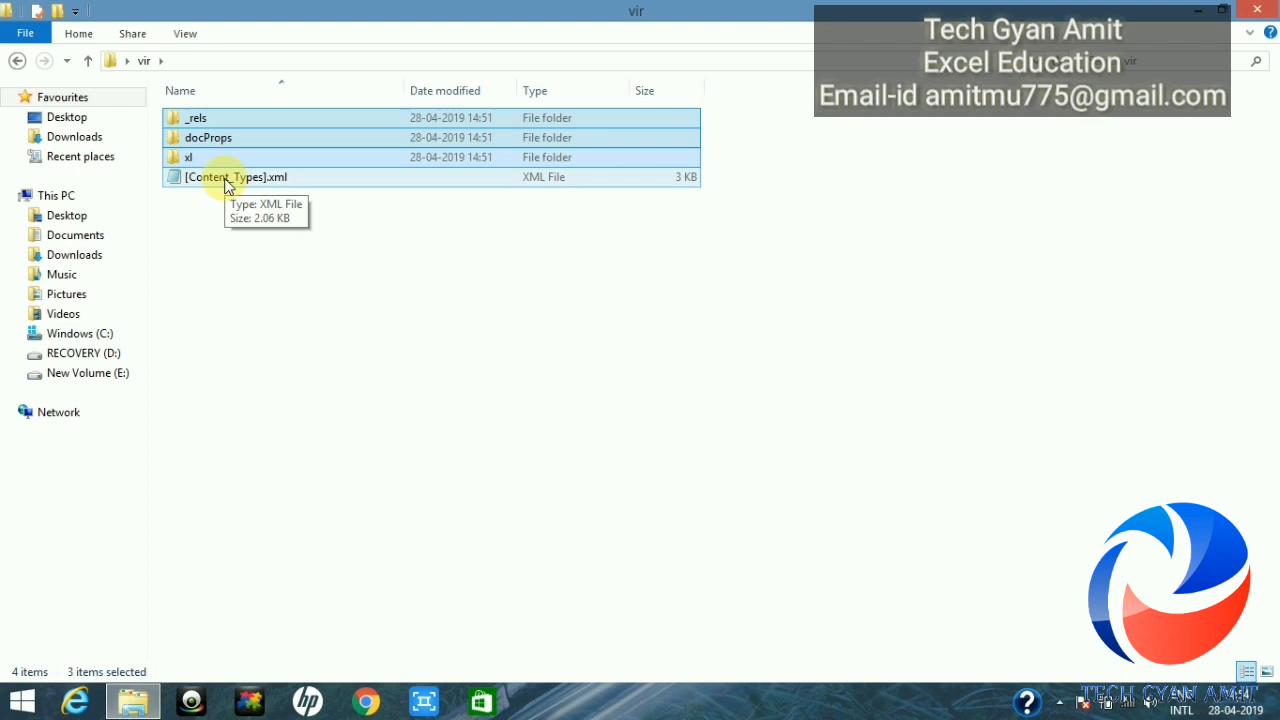
{"action": "left_click", "coordinate": [227, 180], "text": "ctrl"}
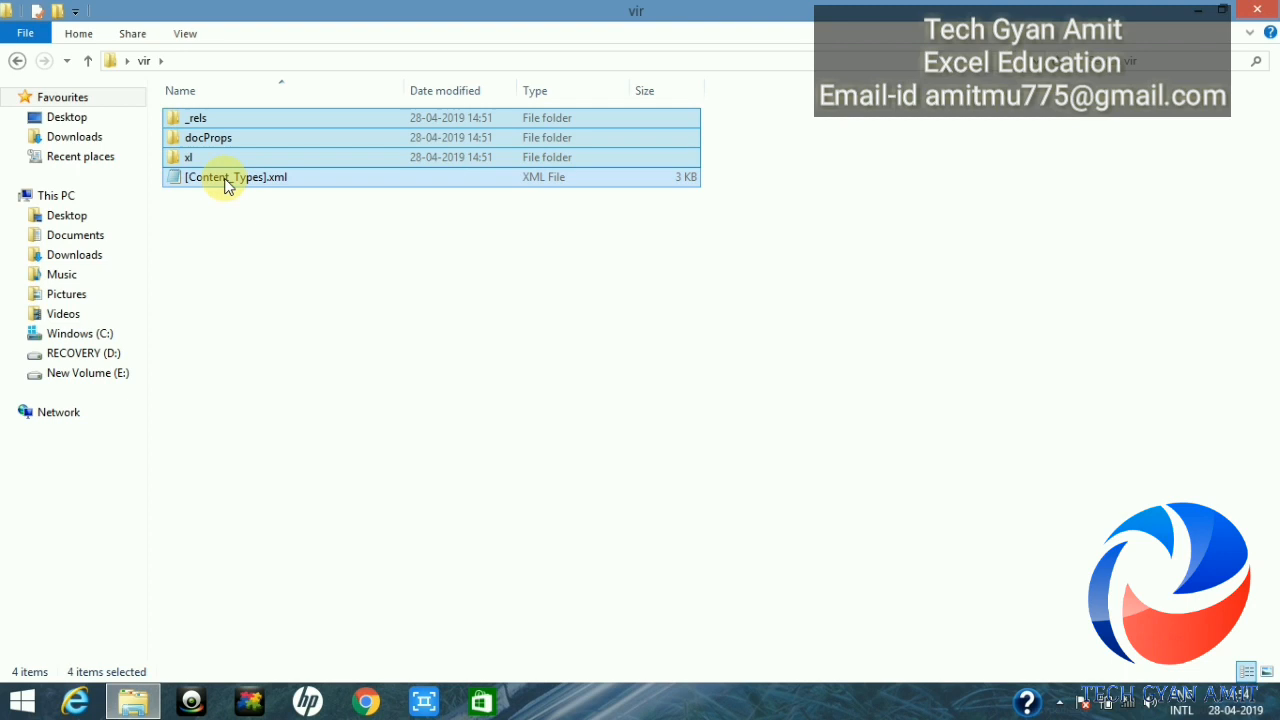
Step: Send the four selected items to a new compressed (zipped) folder
{"action": "right_click", "coordinate": [226, 184]}
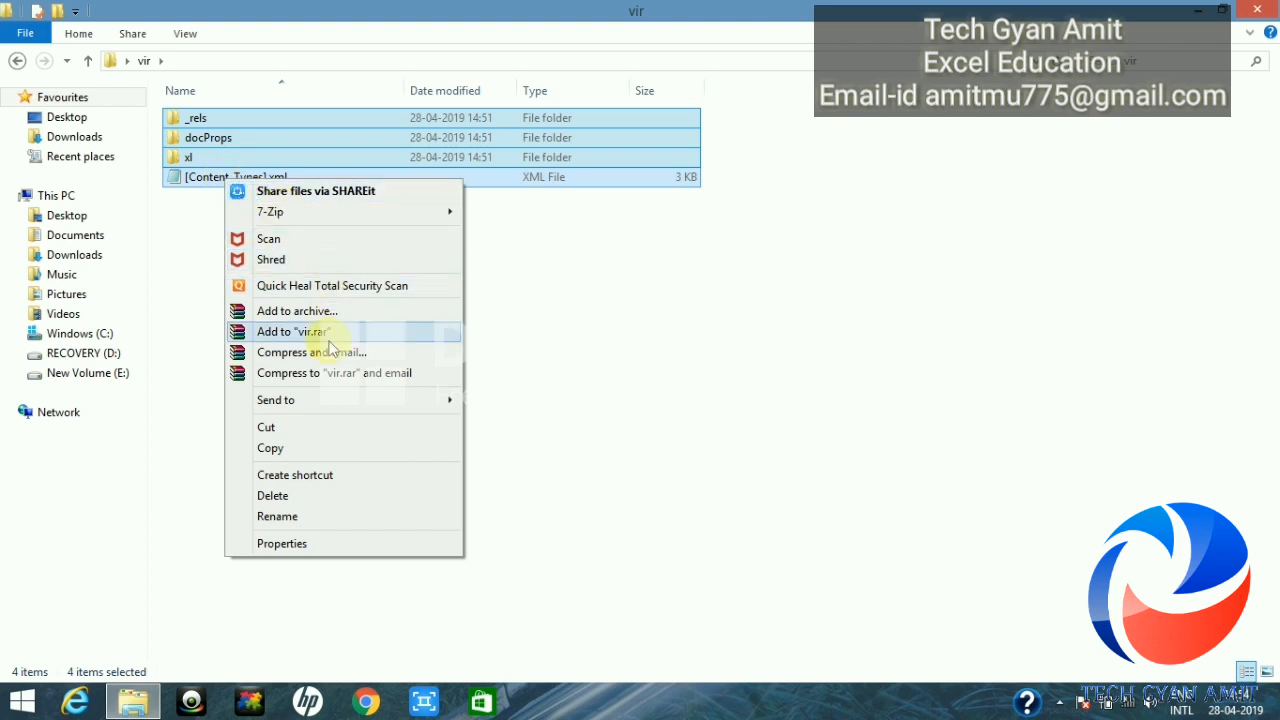
{"action": "mouse_move", "coordinate": [320, 398]}
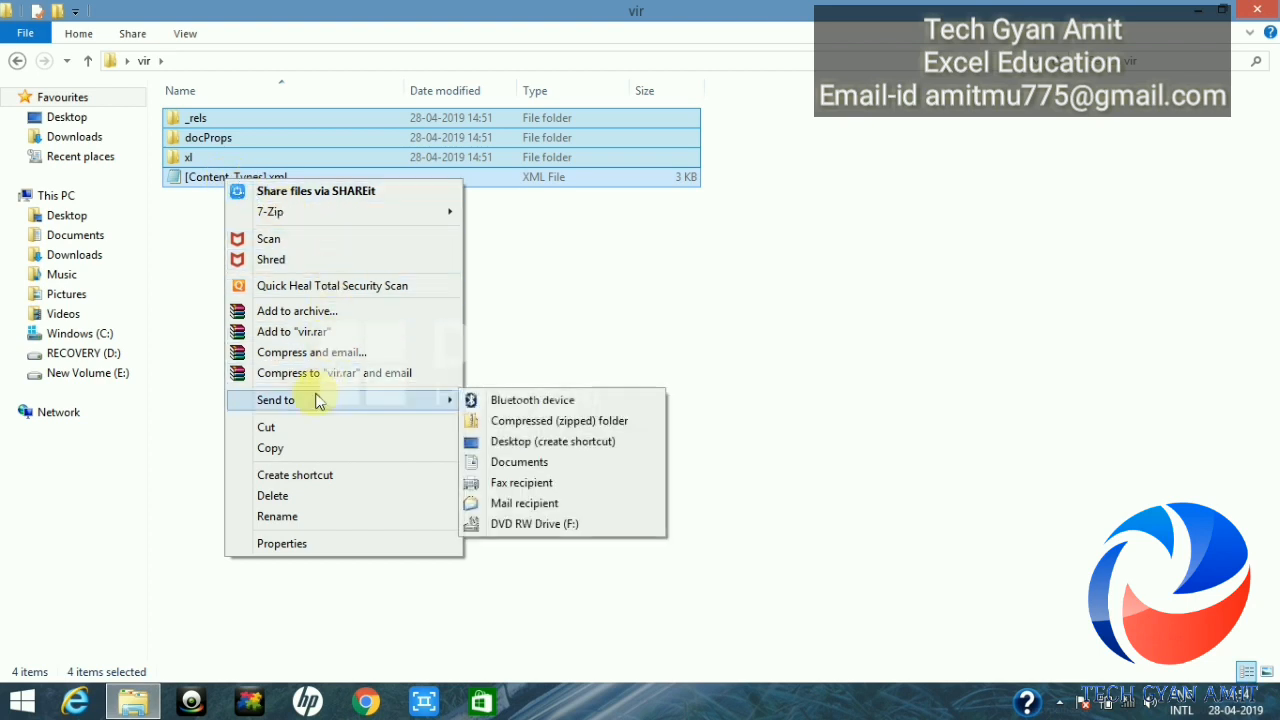
{"action": "left_click", "coordinate": [559, 420]}
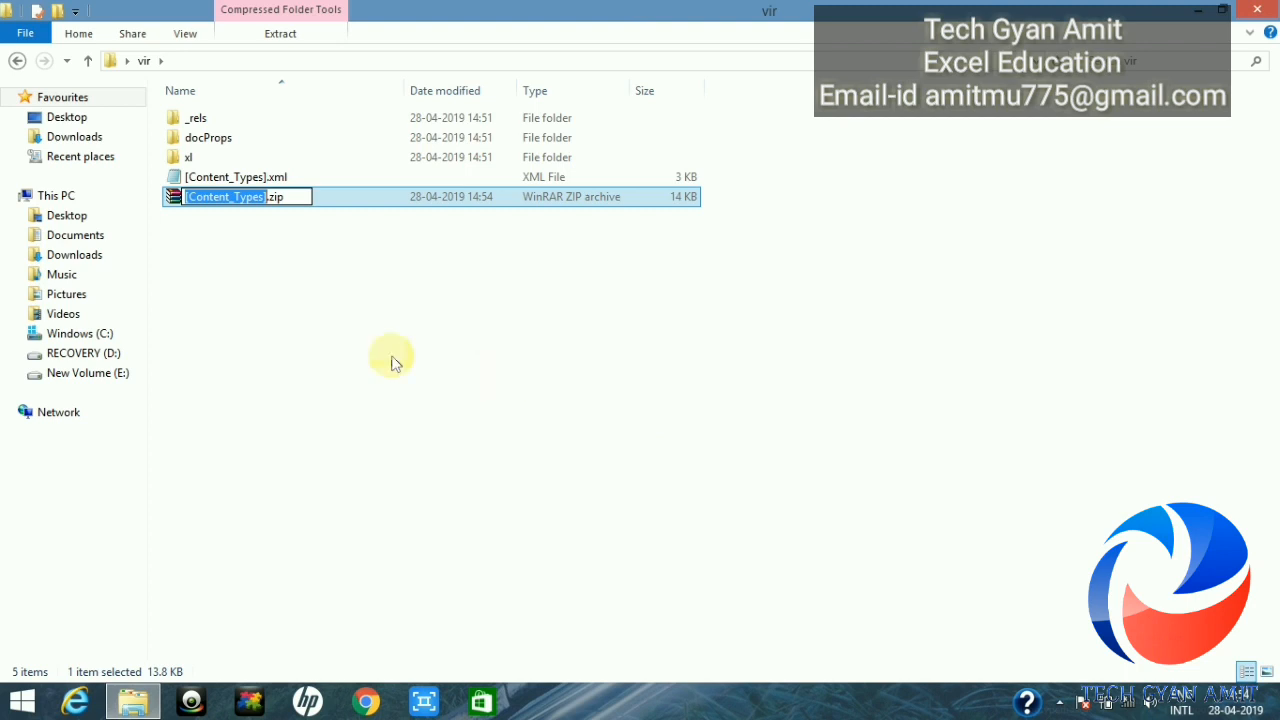
Step: Rename the zip archive to final data.xlsx and accept the extension-change warning
{"action": "left_click", "coordinate": [287, 197]}
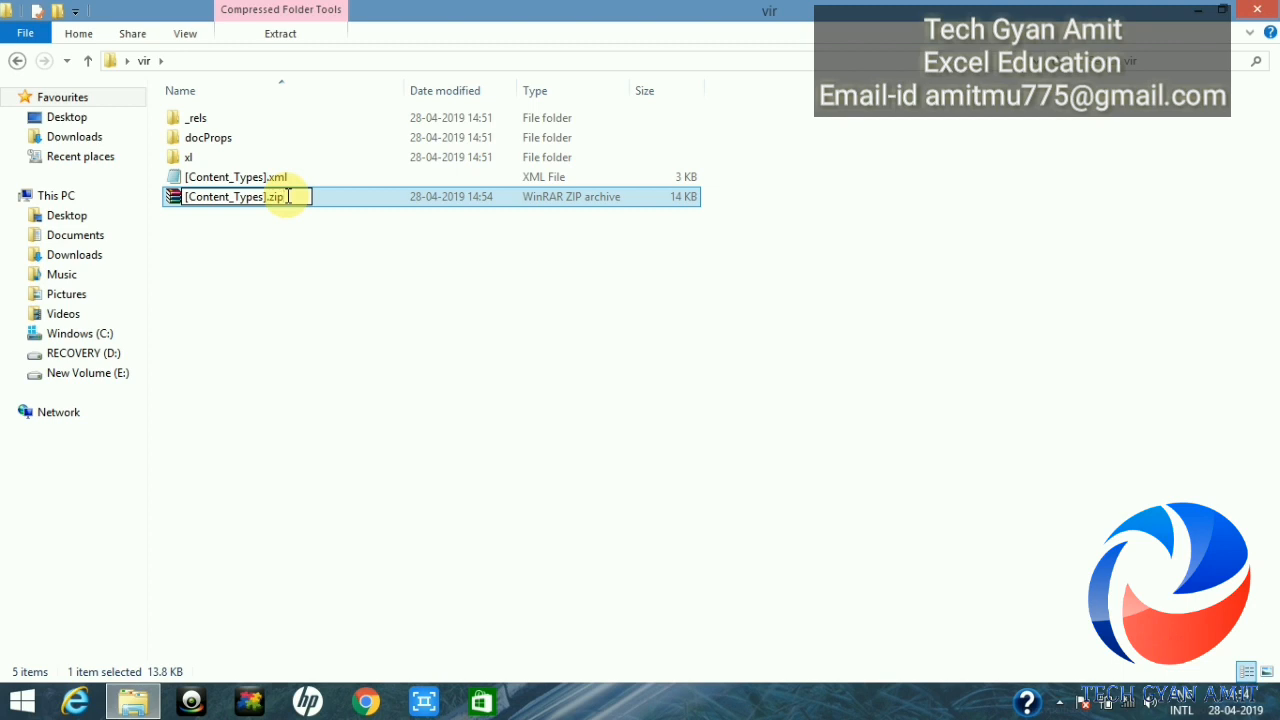
{"action": "key", "text": "BackSpace"}
{"action": "key", "text": "BackSpace"}
{"action": "key", "text": "BackSpace"}
{"action": "type", "text": "xl"}
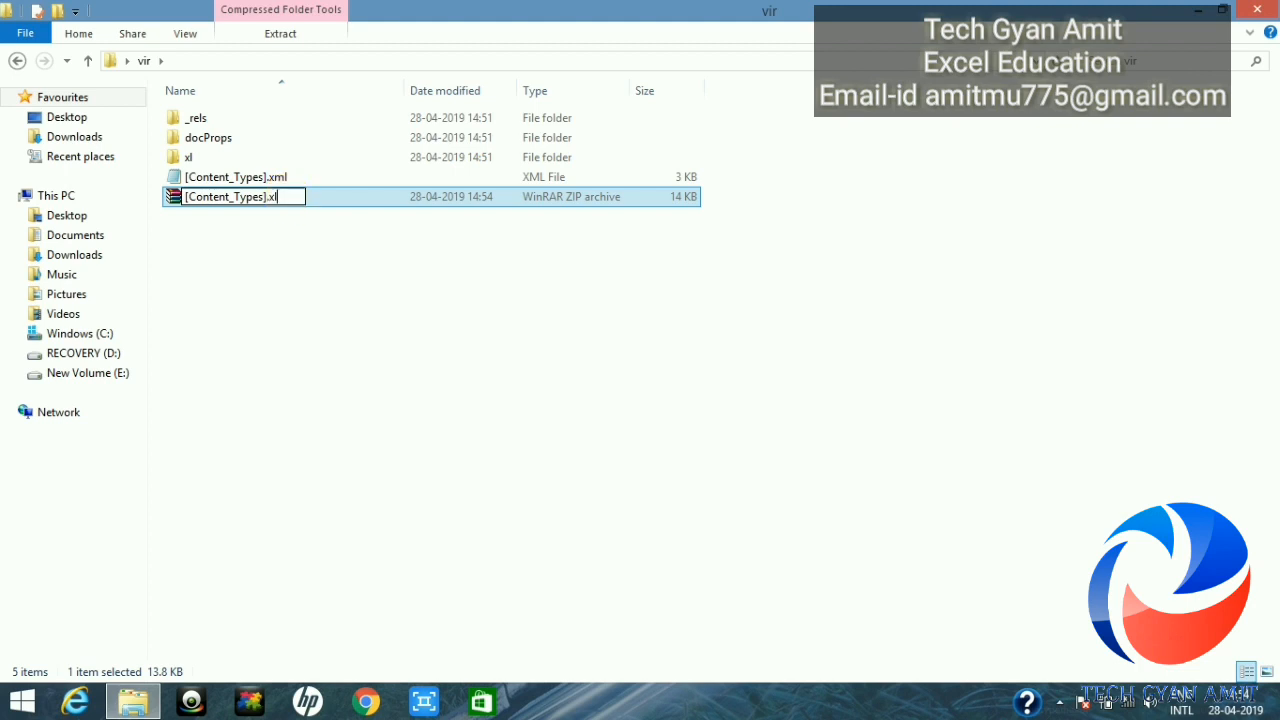
{"action": "type", "text": "sx"}
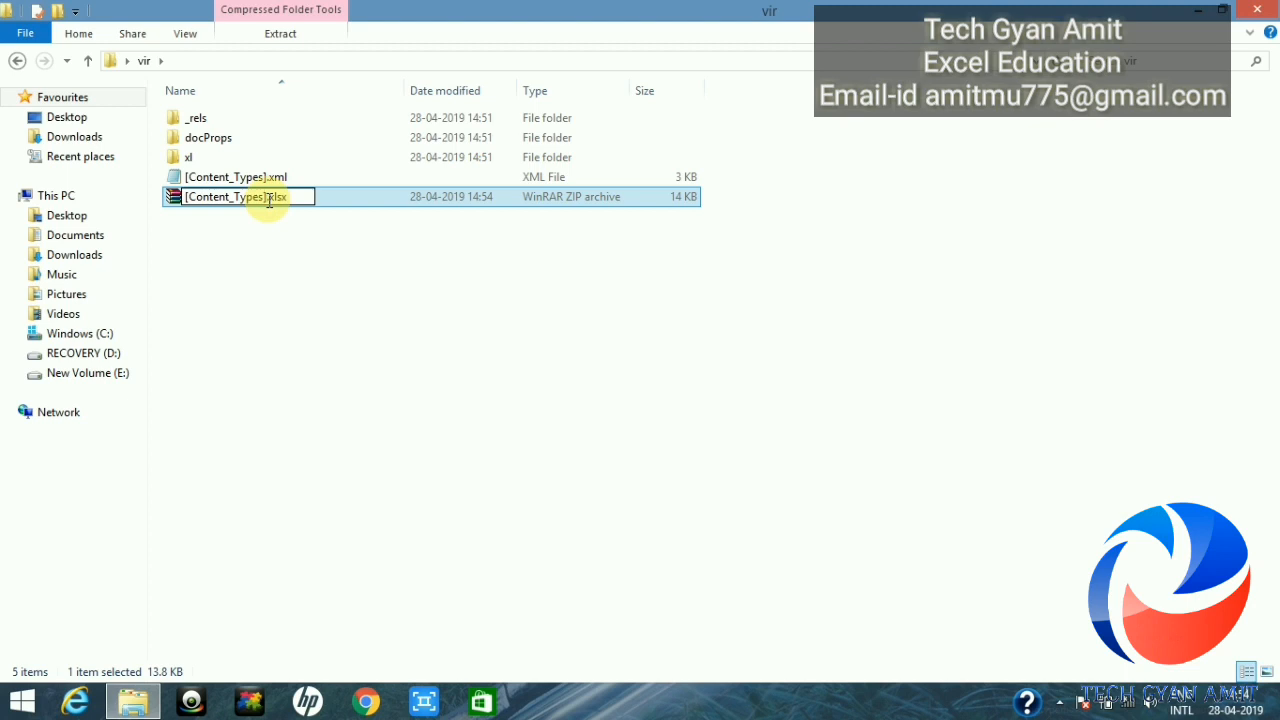
{"action": "key", "text": "BackSpace"}
{"action": "key", "text": "BackSpace"}
{"action": "key", "text": "BackSpace"}
{"action": "key", "text": "BackSpace"}
{"action": "key", "text": "BackSpace"}
{"action": "key", "text": "BackSpace"}
{"action": "key", "text": "BackSpace"}
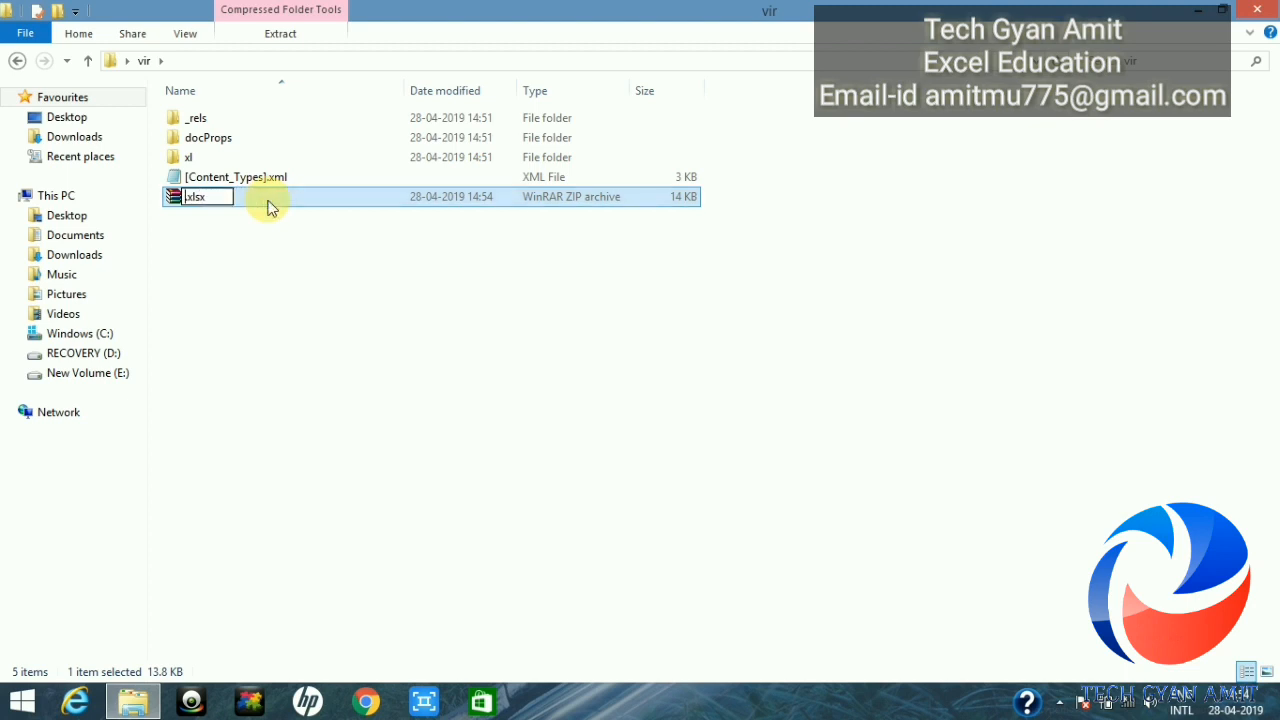
{"action": "type", "text": "final data"}
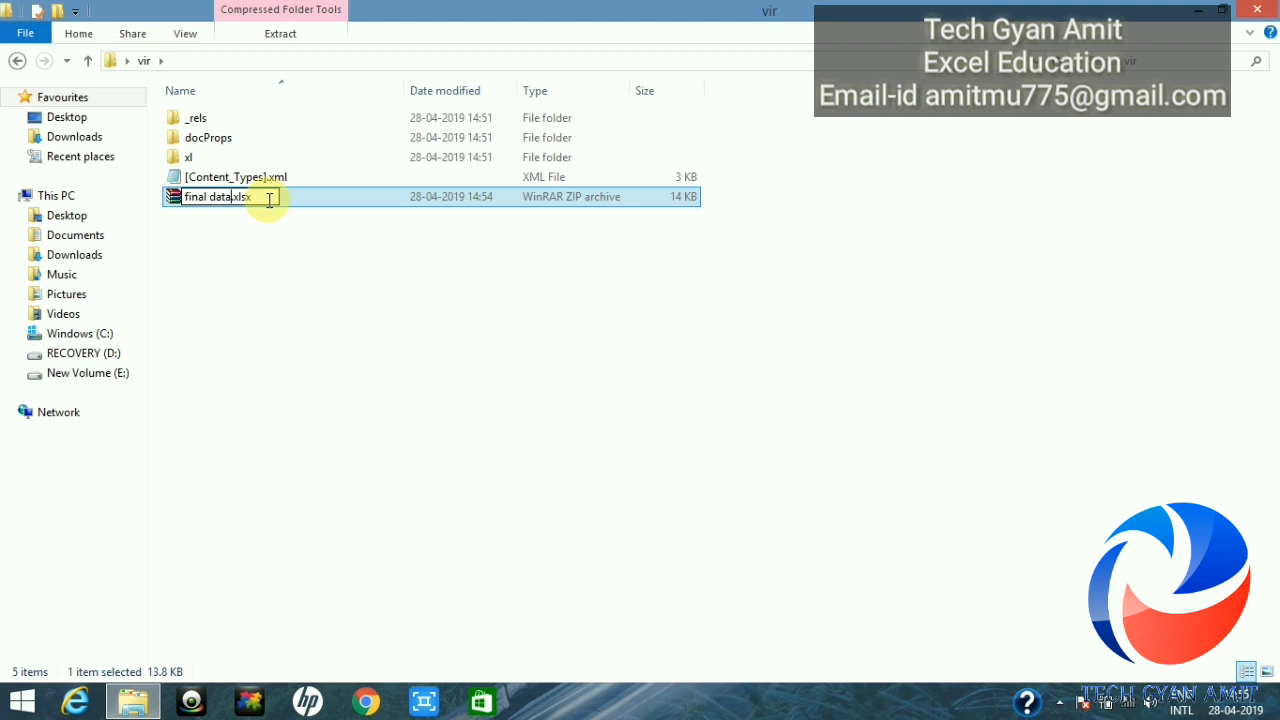
{"action": "key", "text": "Return"}
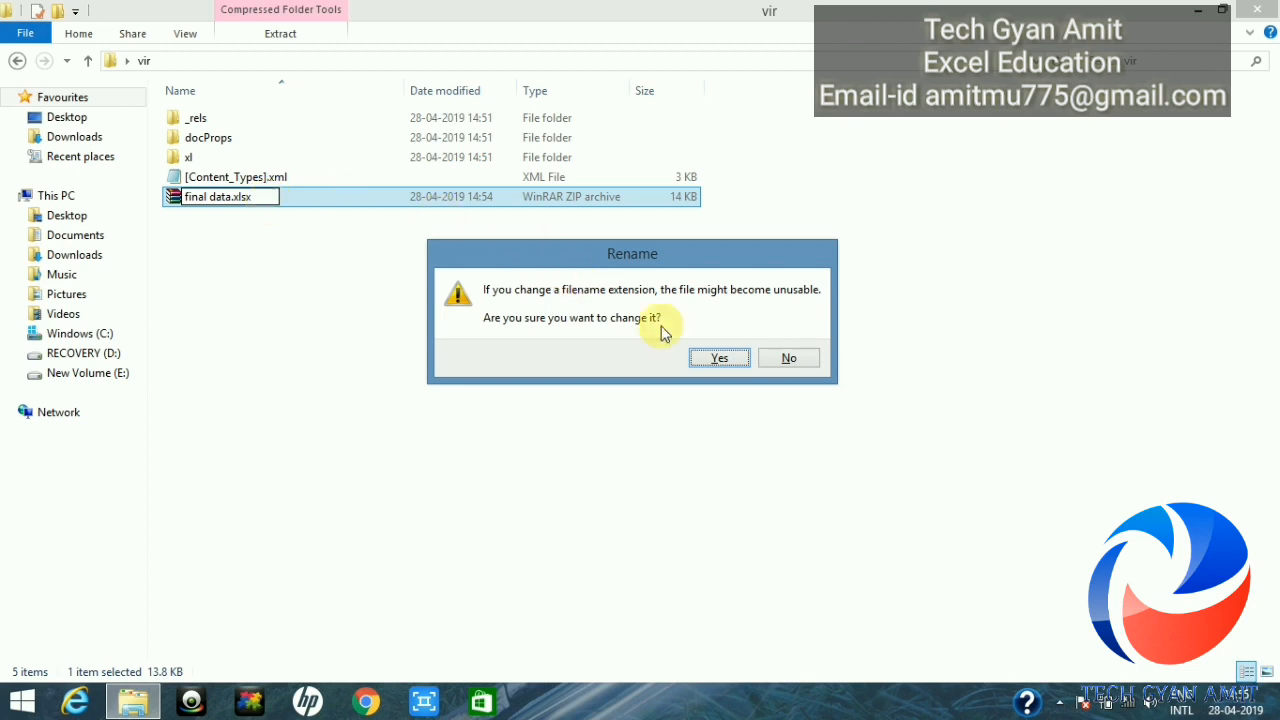
{"action": "left_click", "coordinate": [719, 358]}
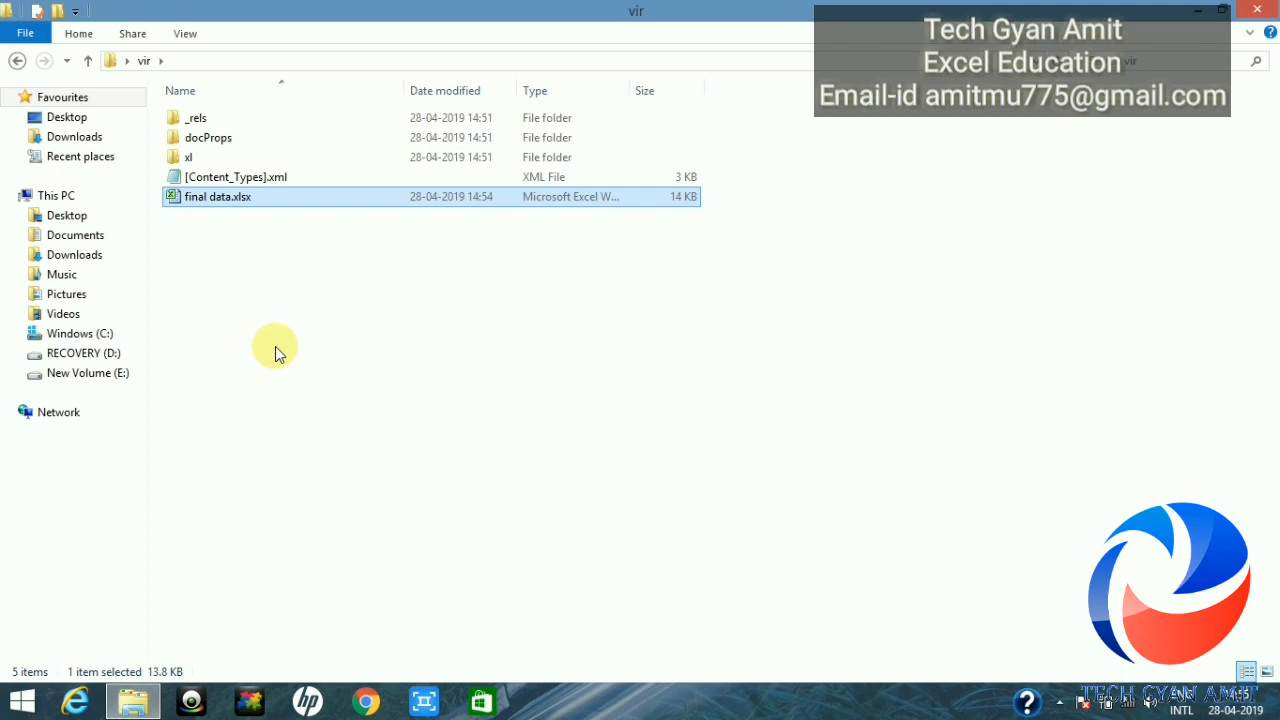
Step: Open final data.xlsx in Excel, clear C11, and enter jhsdjkhk in D17
{"action": "double_click", "coordinate": [244, 200]}
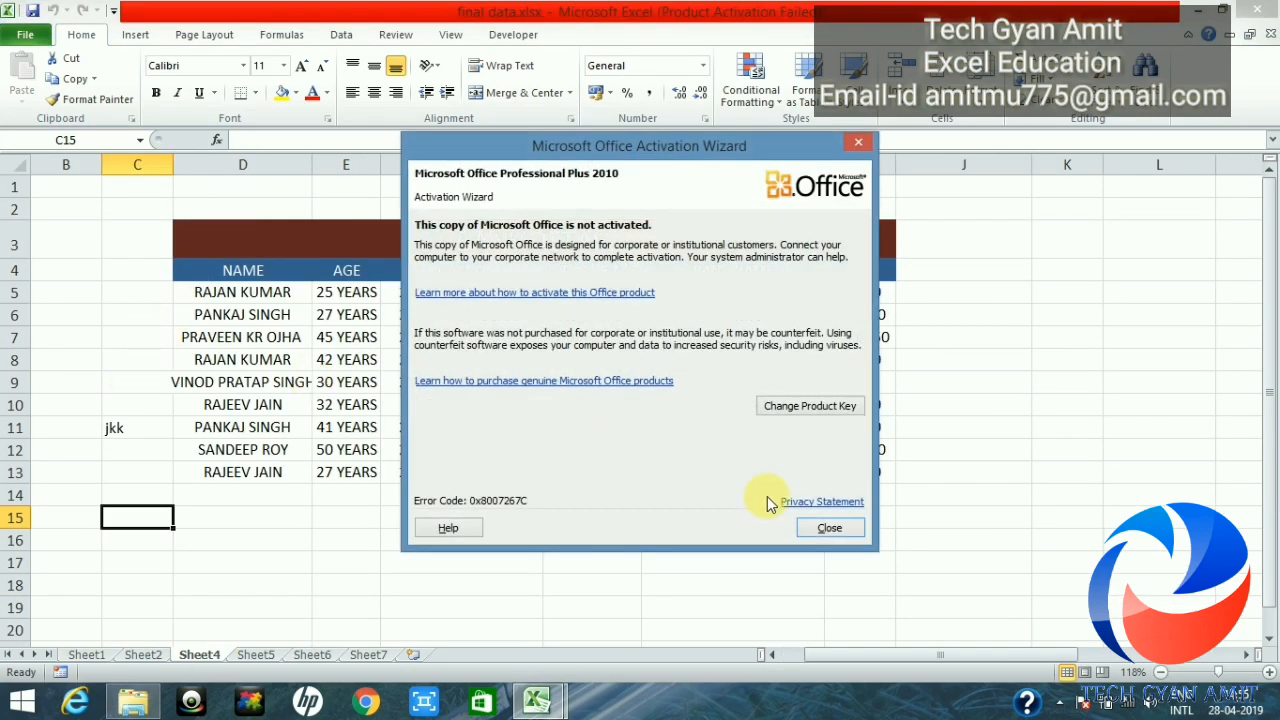
{"action": "left_click", "coordinate": [826, 528]}
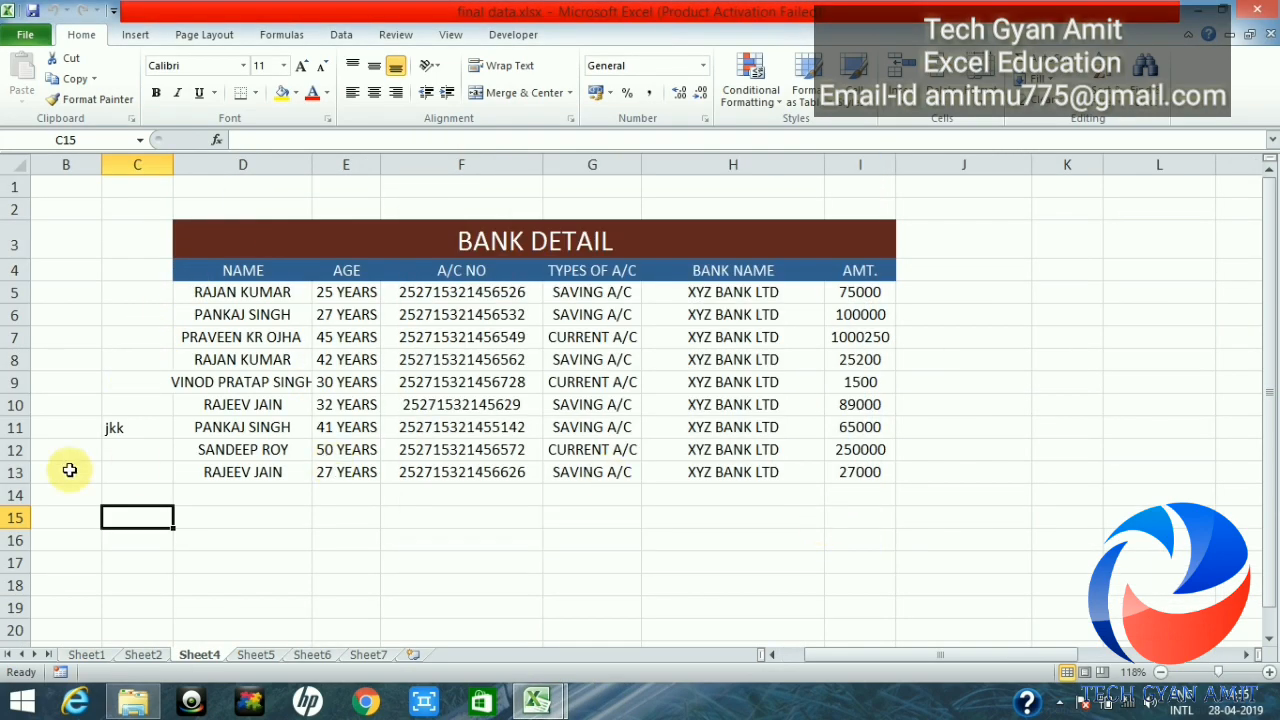
{"action": "left_click", "coordinate": [130, 440]}
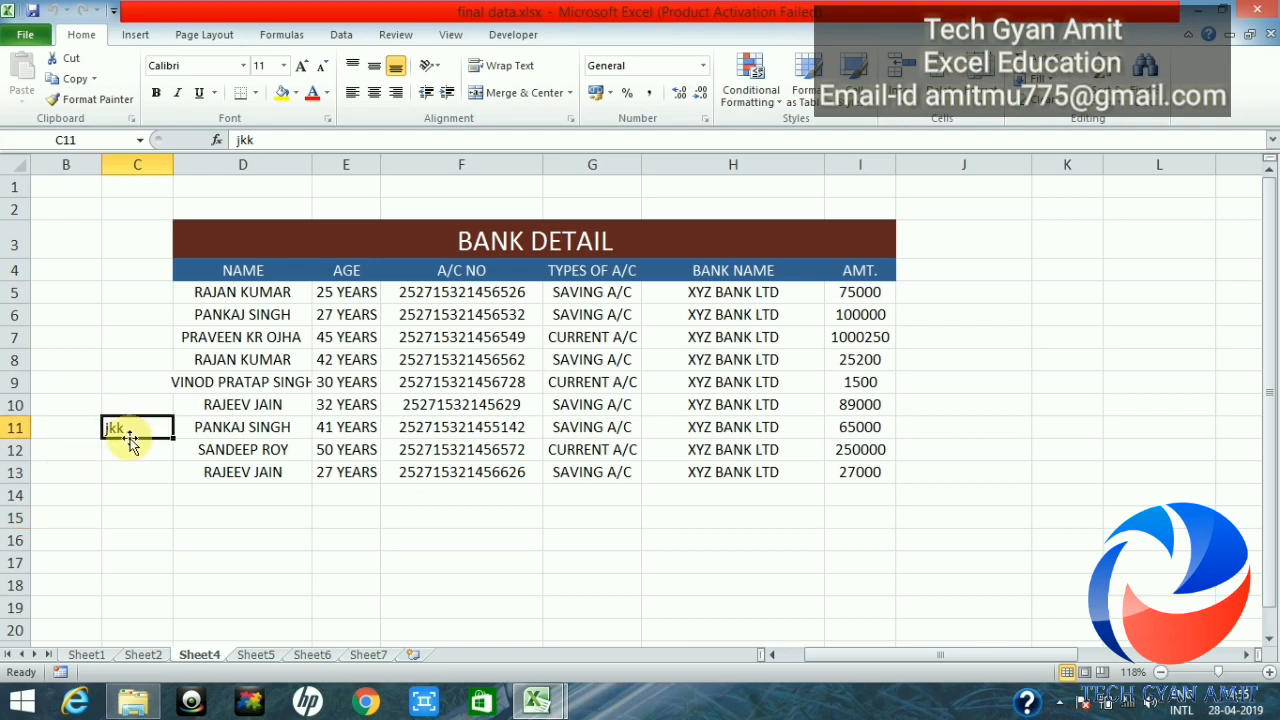
{"action": "key", "text": "Delete"}
{"action": "left_click", "coordinate": [265, 569]}
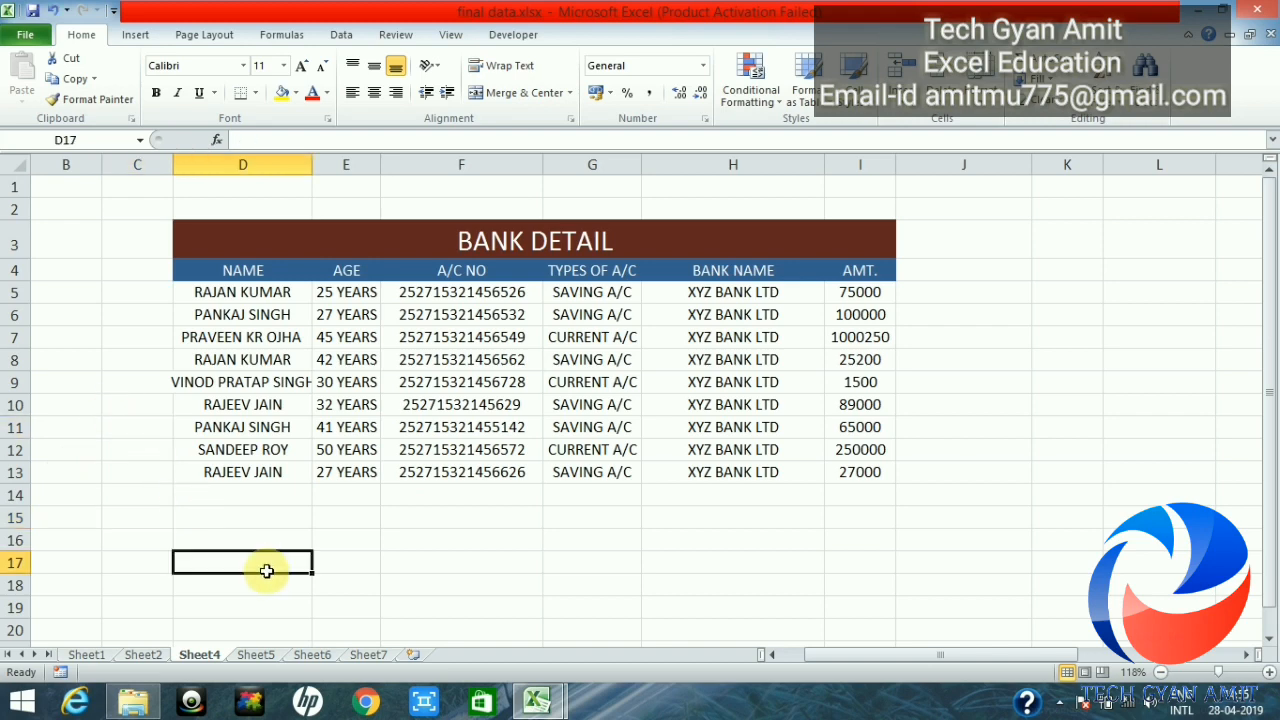
{"action": "type", "text": "jhsdjkhk"}
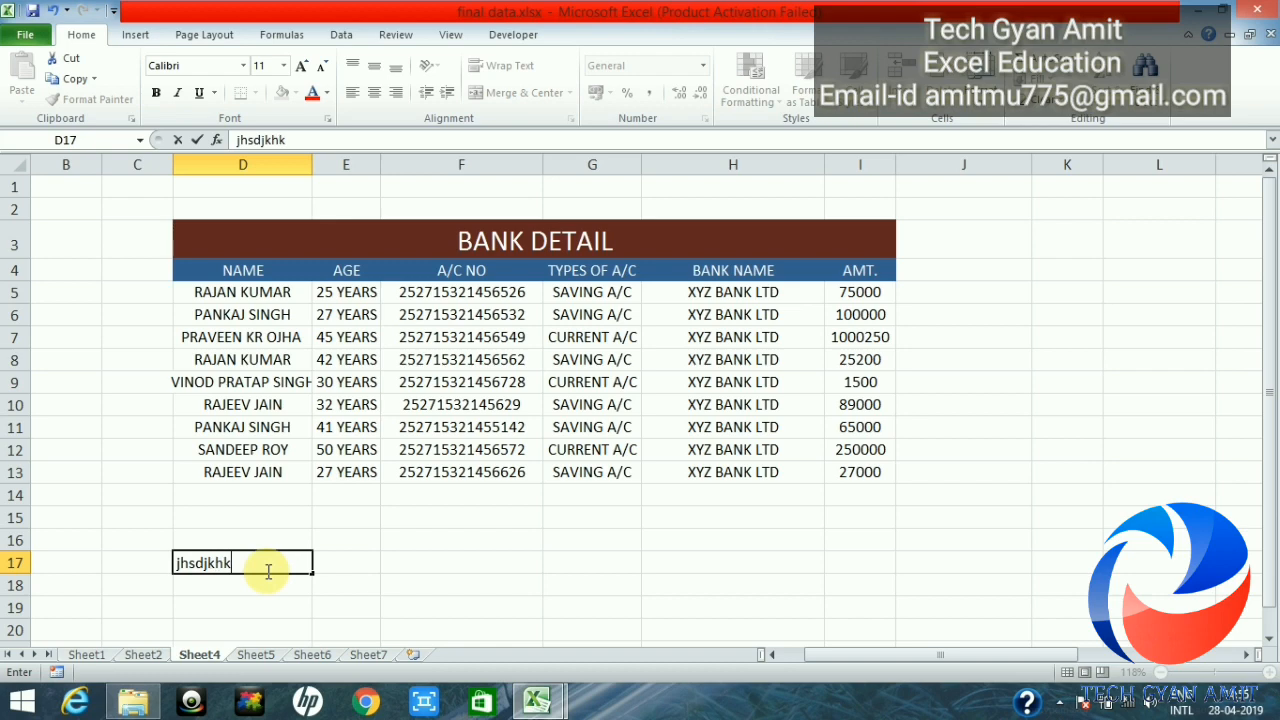
{"action": "key", "text": "Tab"}
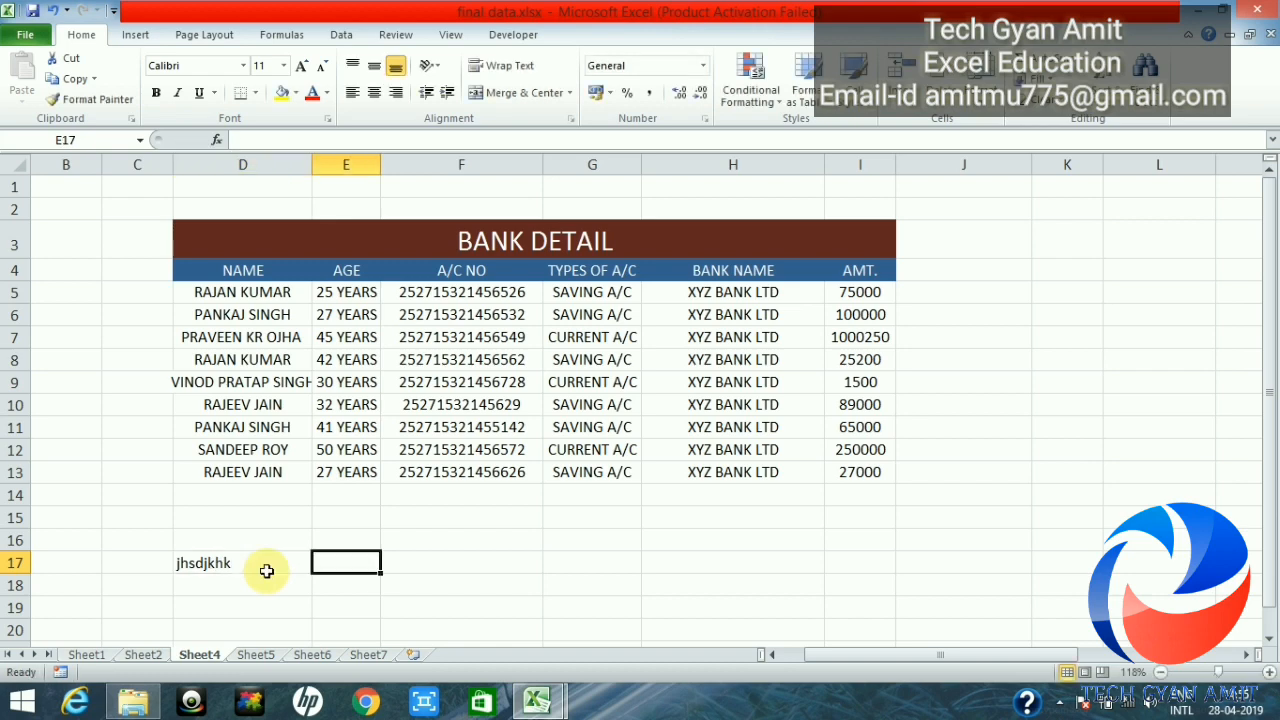